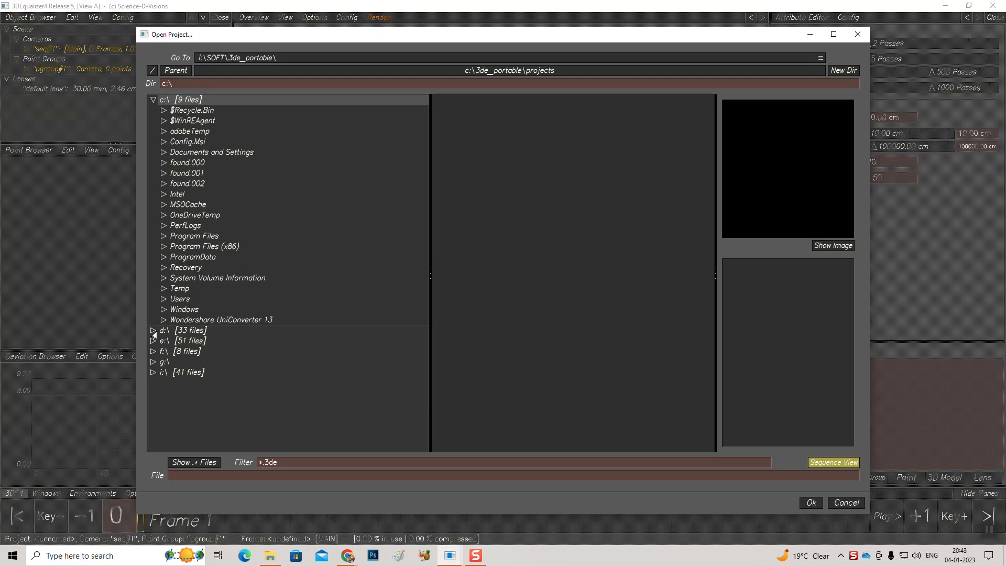
- Open the project Dolly_Track.3de from the STREET FOOTAGE 4 folder inside EQUALIZER – 22.11.22 on drive d
click(153, 100)
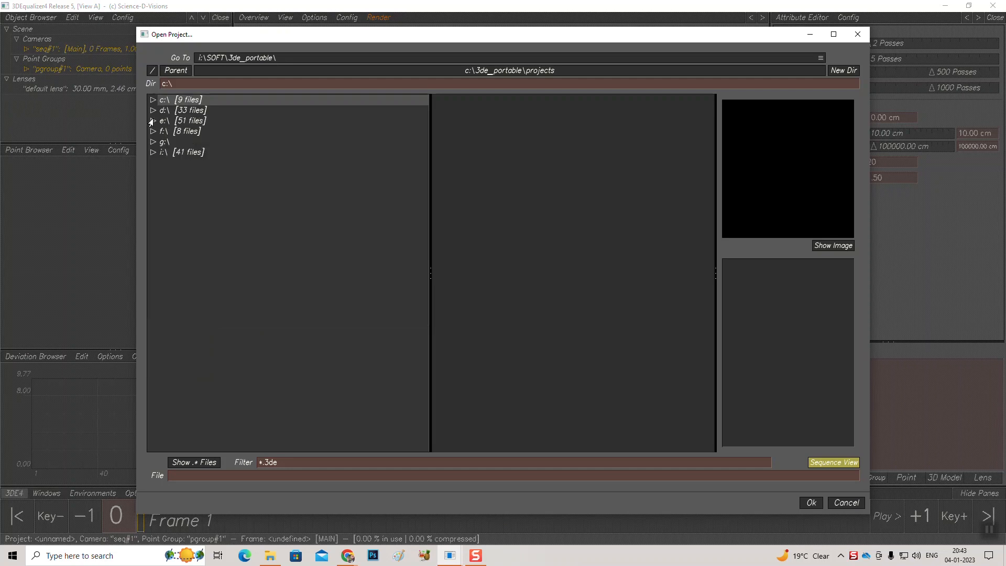
click(153, 110)
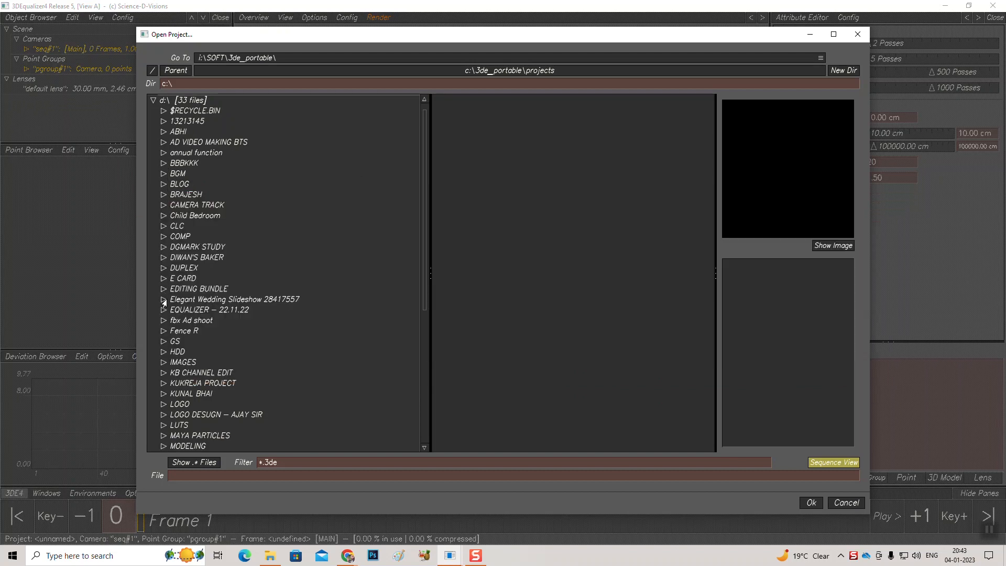
click(163, 310)
scroll(245, 386, down, 3)
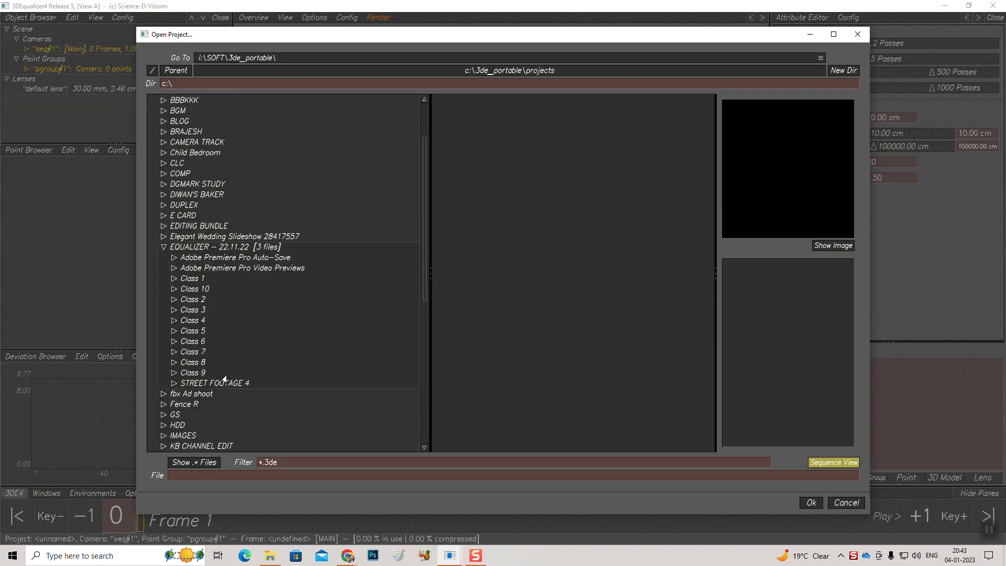
click(198, 362)
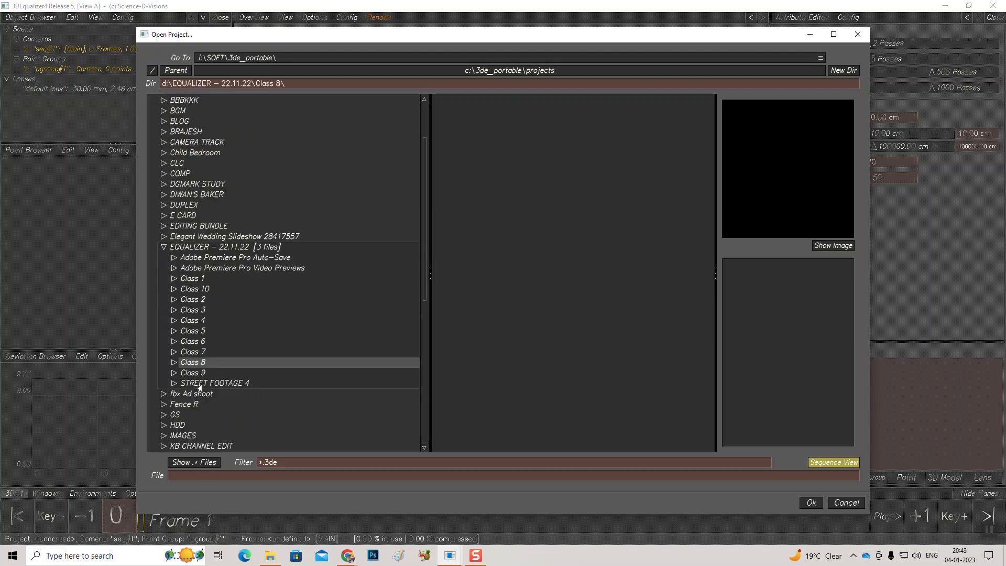
click(199, 383)
click(469, 101)
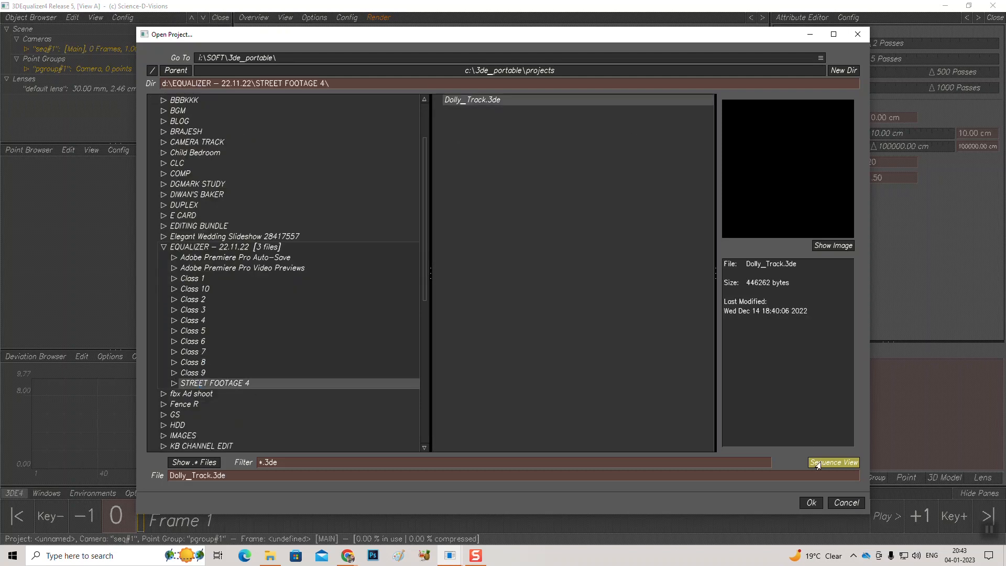
click(810, 503)
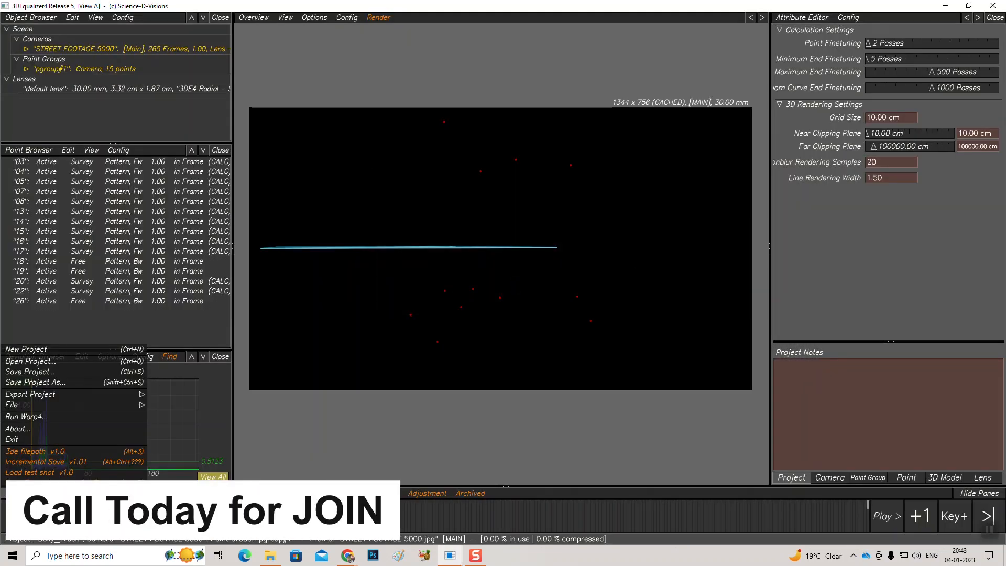
- Open the project Gali track.3de from the Class 9 folder and import its image buffer compression files into memory
click(14, 492)
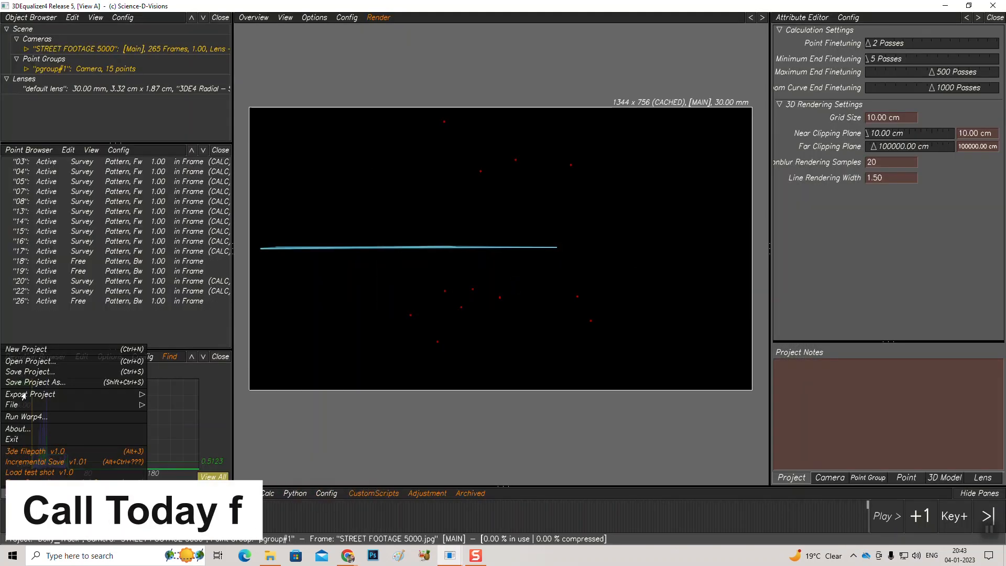
click(32, 362)
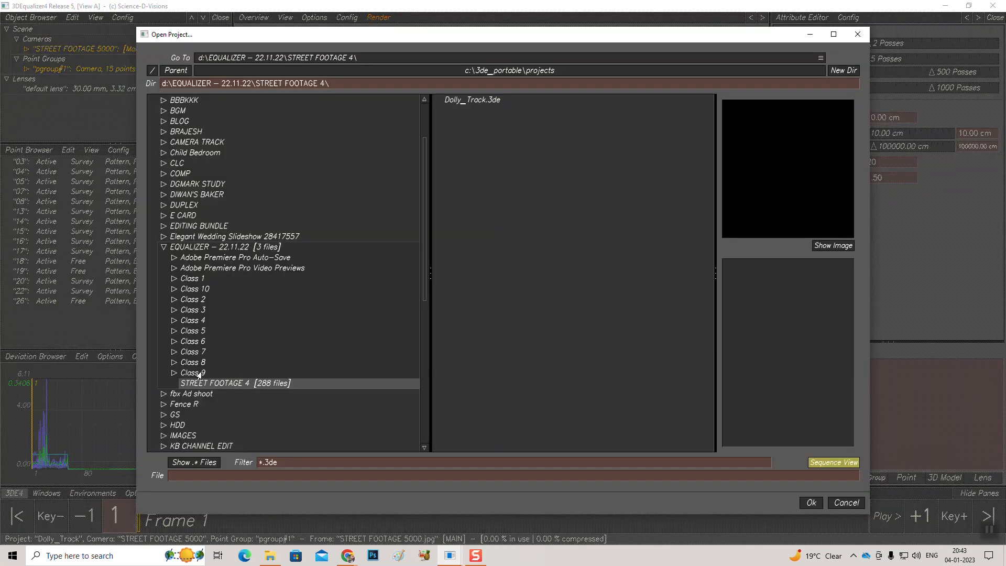
click(199, 373)
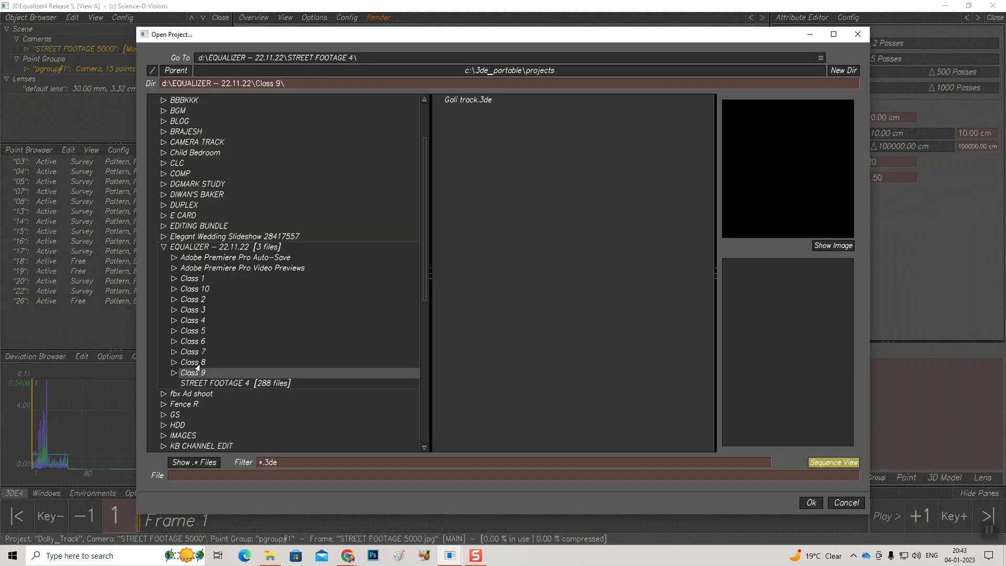
click(474, 100)
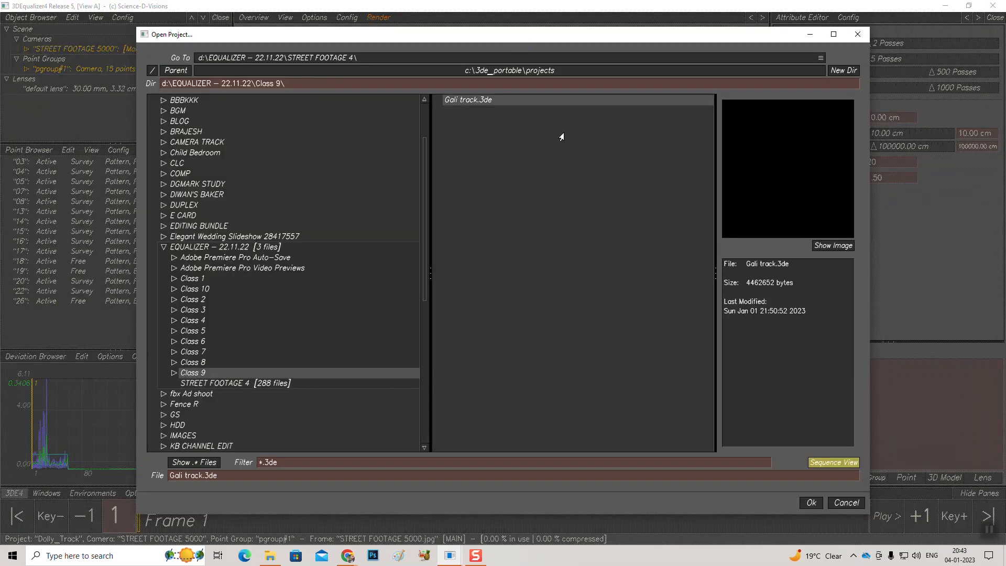
click(811, 503)
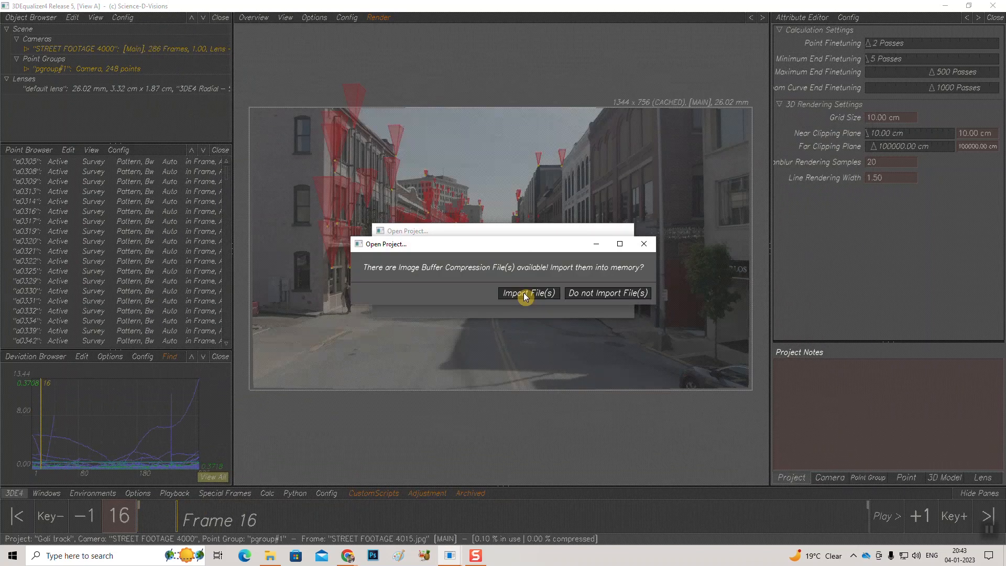
click(525, 294)
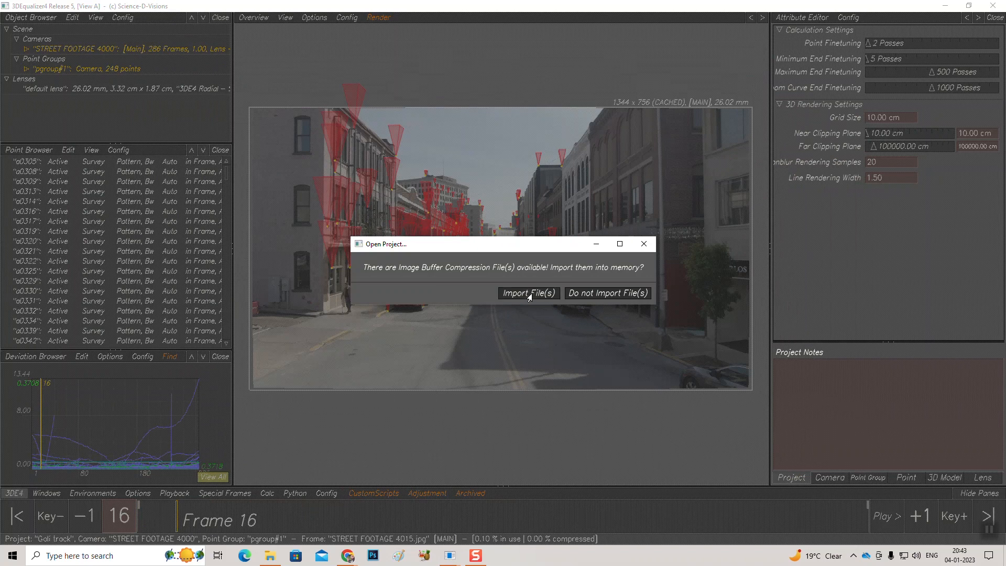
click(529, 295)
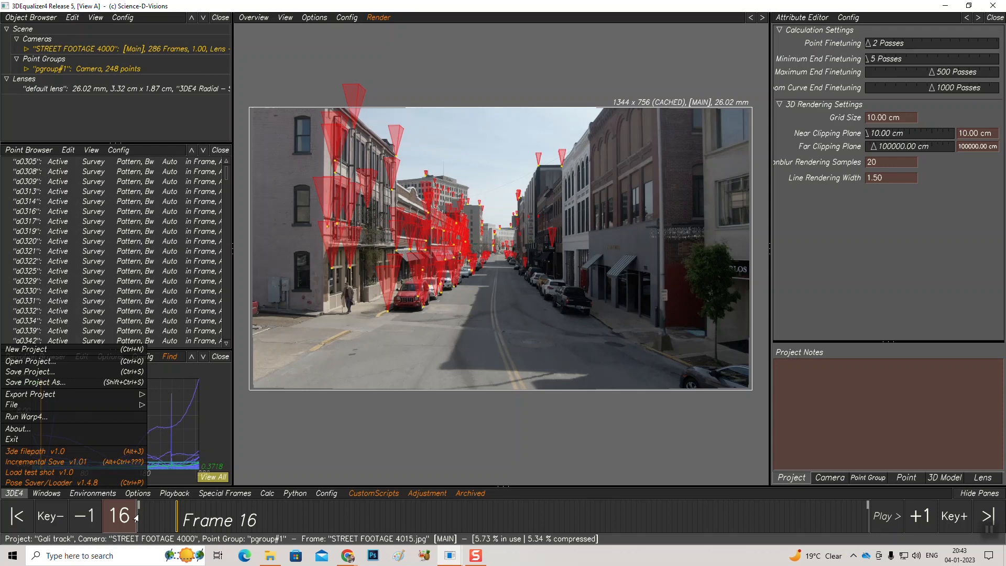
- Return to frame 1, play the footage to load its frames into memory, and stop playback
drag(155, 515, 126, 516)
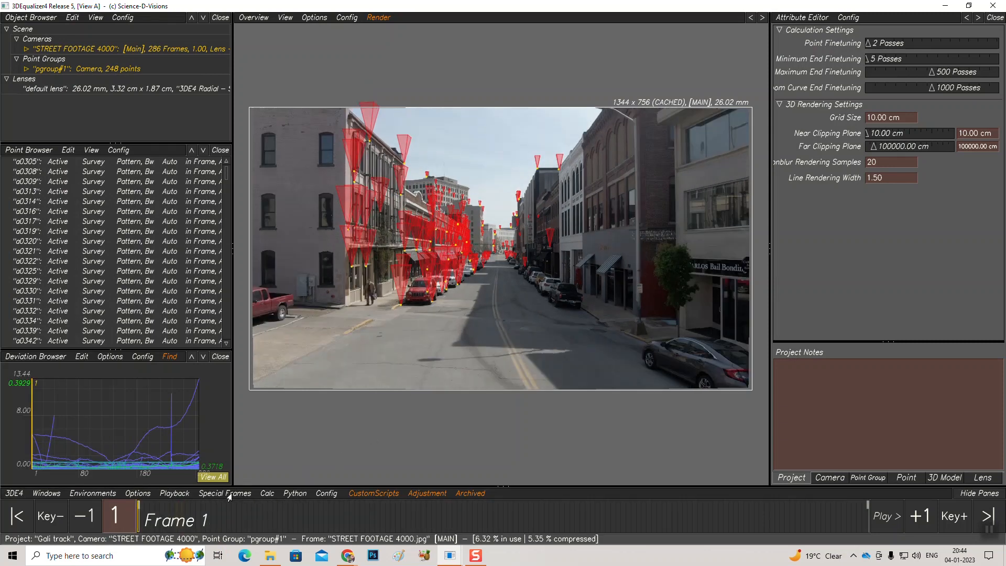
click(175, 494)
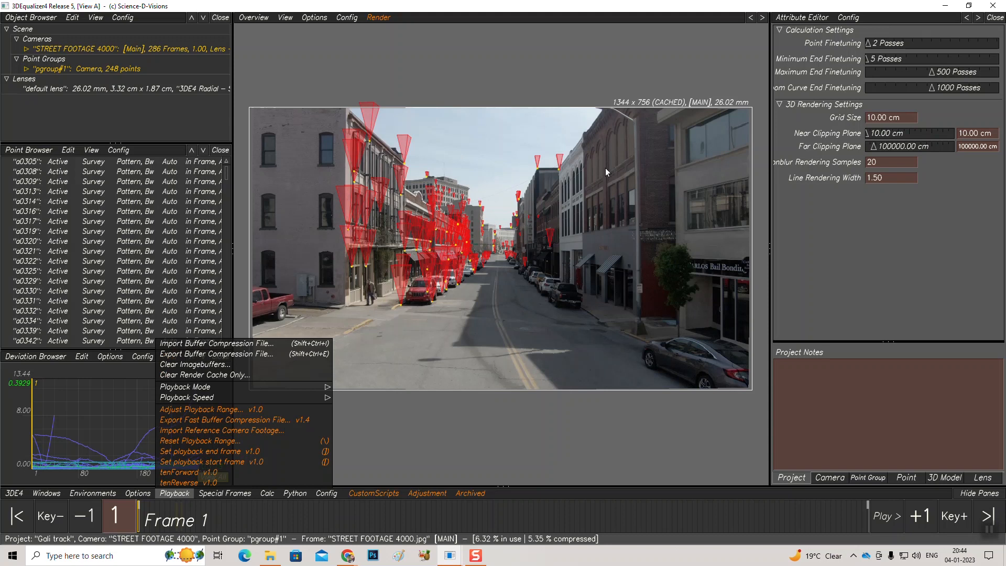
click(203, 344)
click(885, 516)
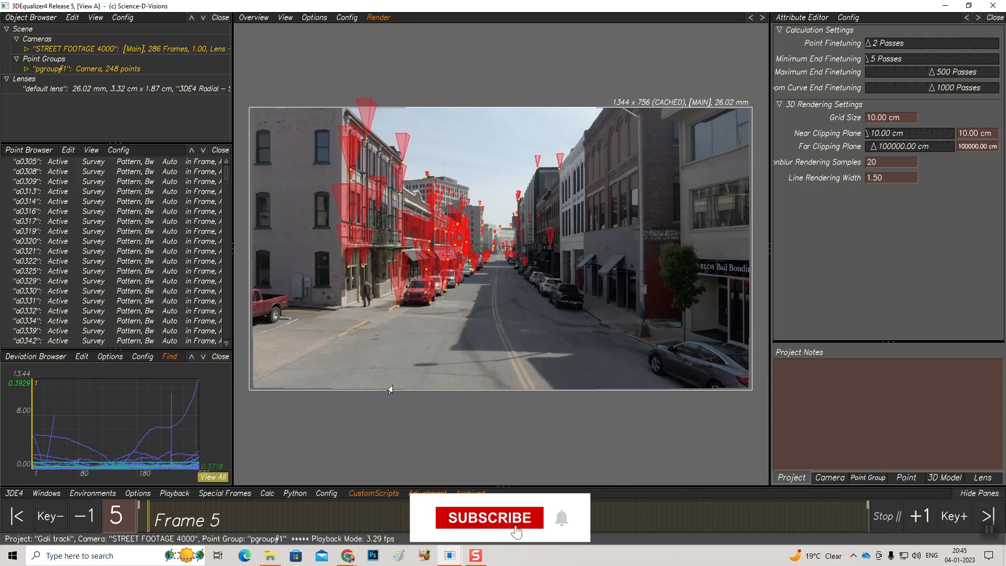
click(886, 516)
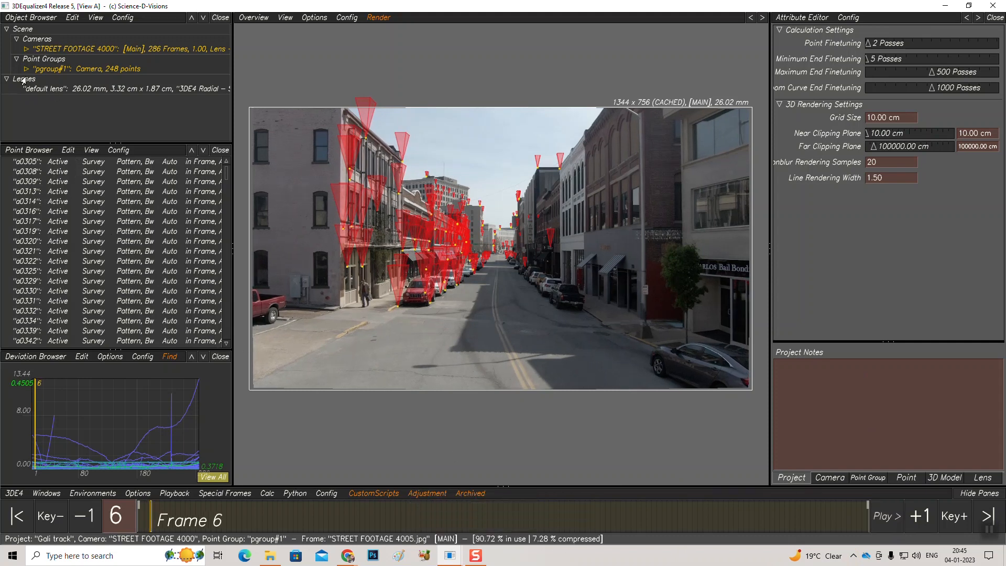
- Delete all 3D cone models in point group pgroup#1, from 3Dcone a0305 through 3Dcone a1802
click(25, 69)
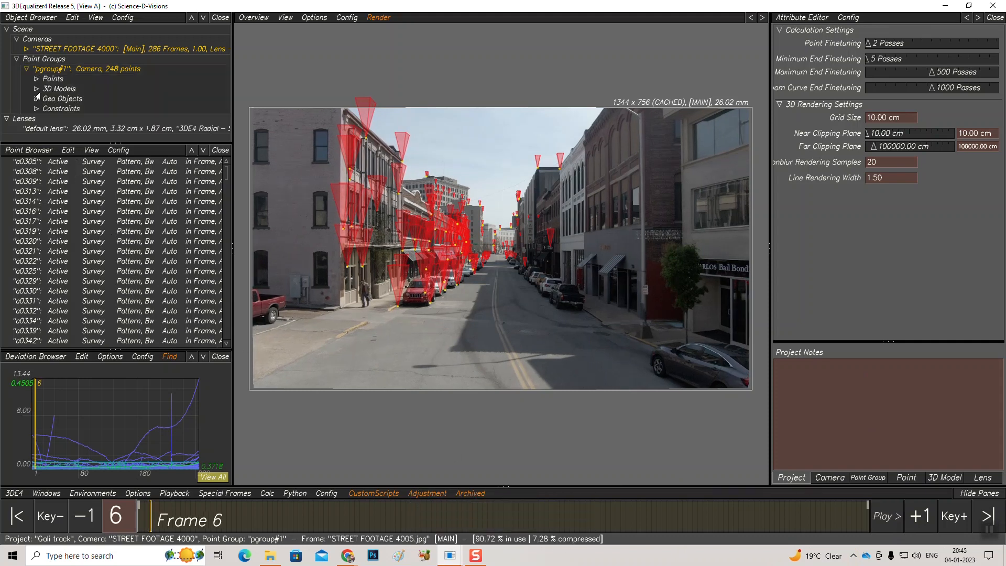
click(36, 90)
click(79, 98)
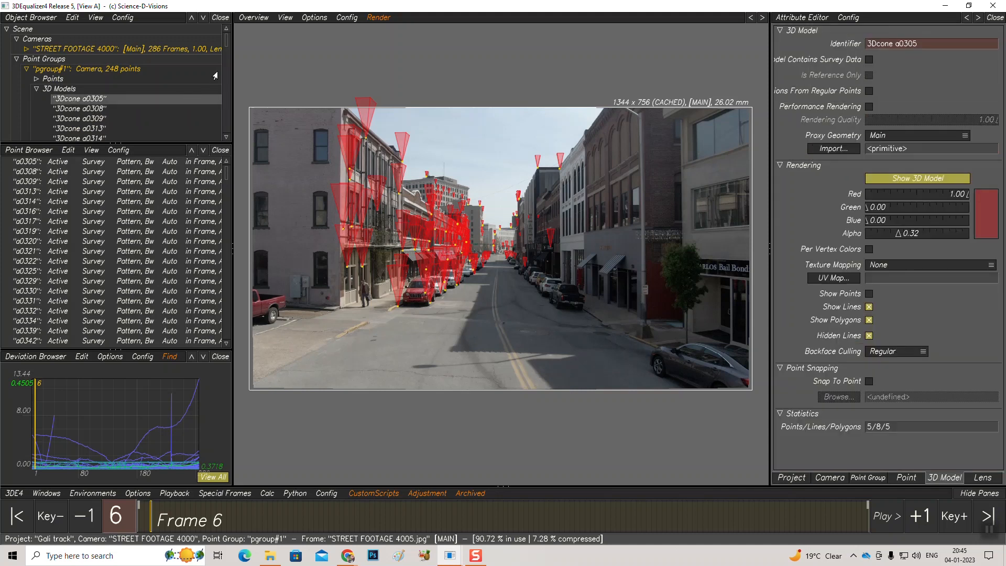
right_click(83, 101)
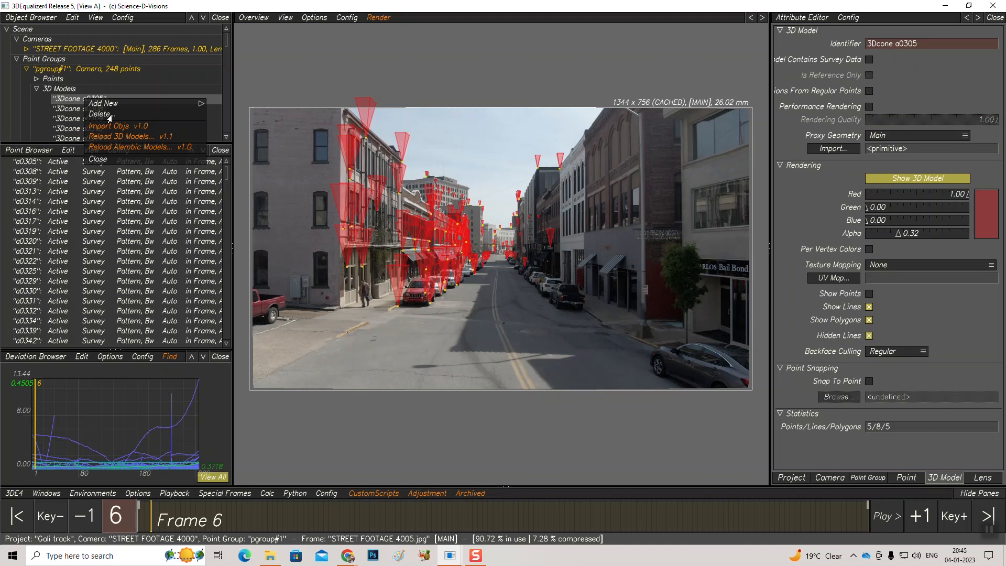
click(62, 102)
scroll(74, 111, down, 5)
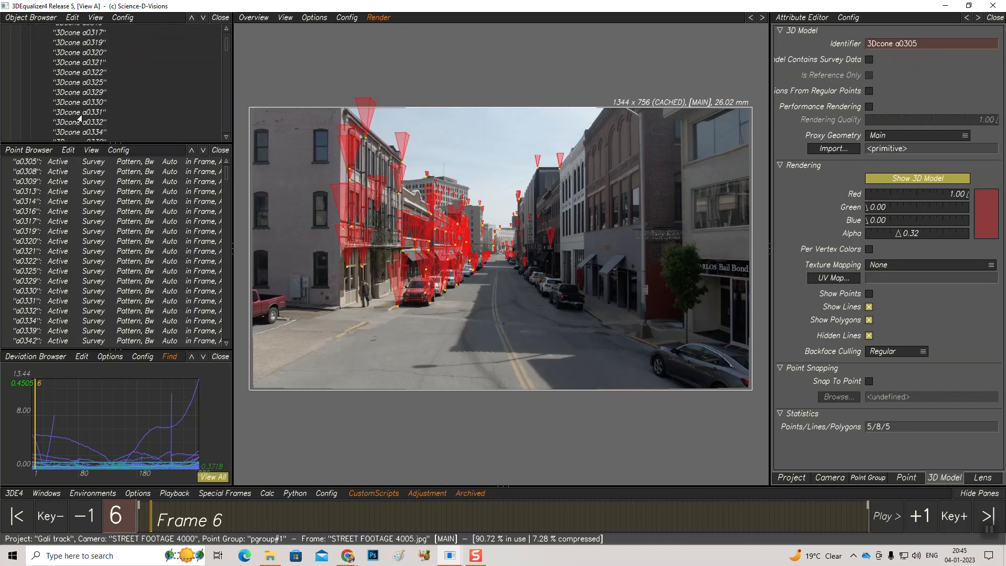
scroll(84, 128, down, 10)
drag(227, 63, 227, 129)
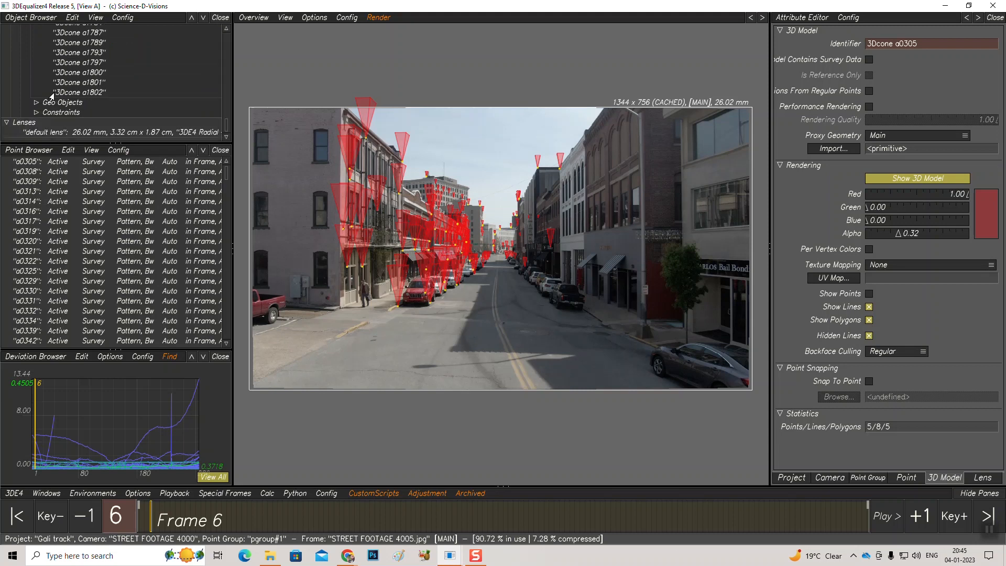
shift+click(78, 94)
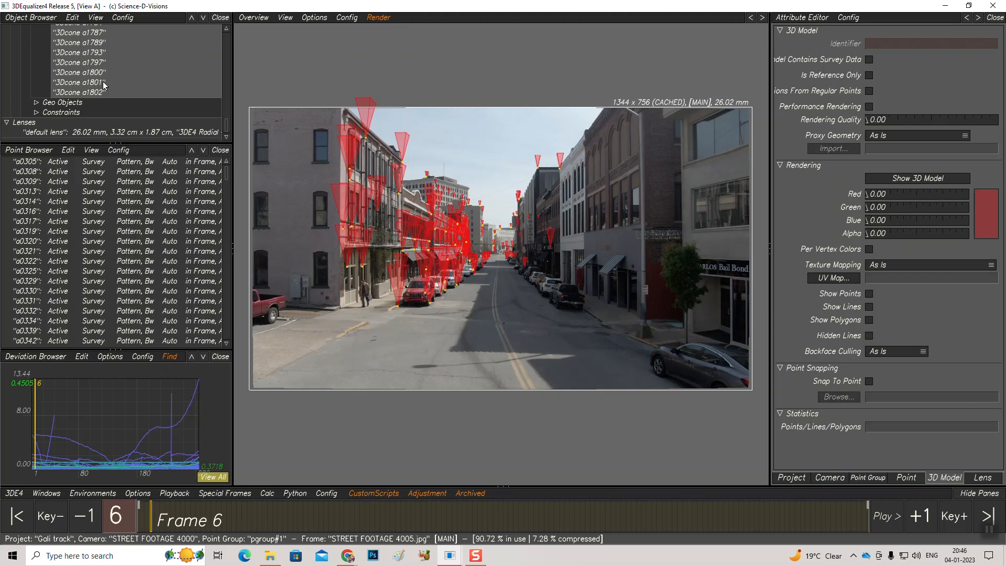
key(Delete)
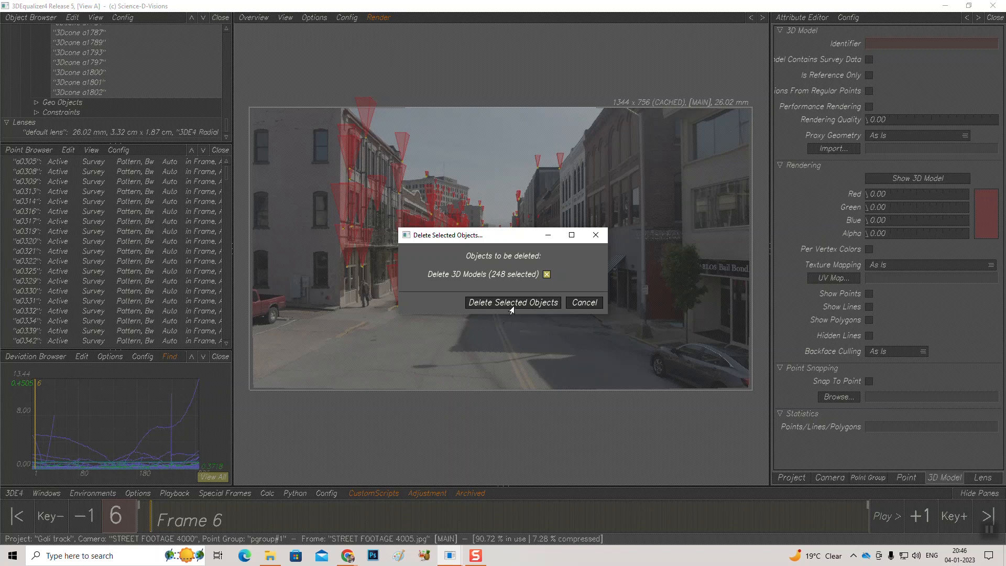
click(526, 302)
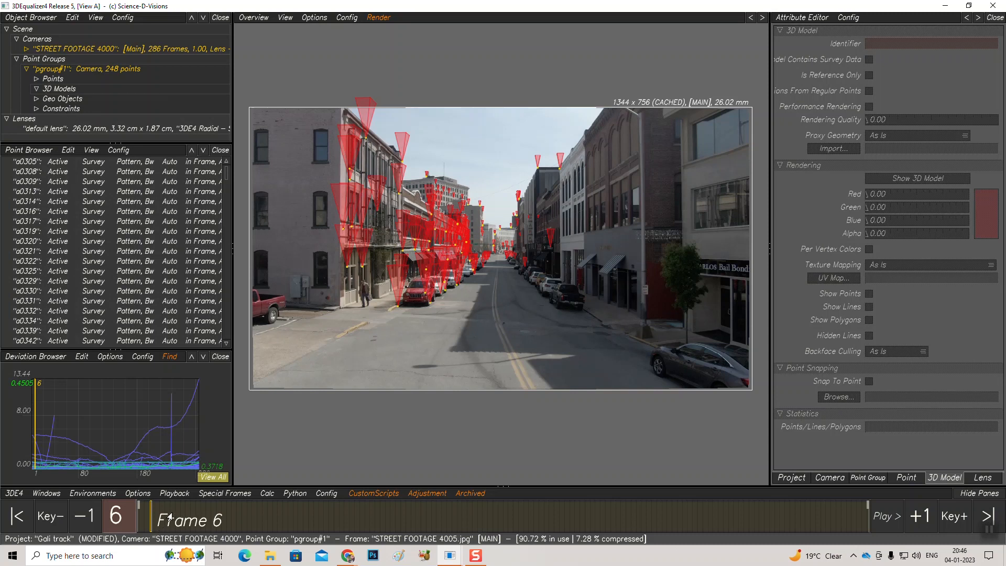
- Inspect point group pgroup#1 and scrub the footage from frame 1 to frame 83 to check the cone display
drag(166, 515, 114, 515)
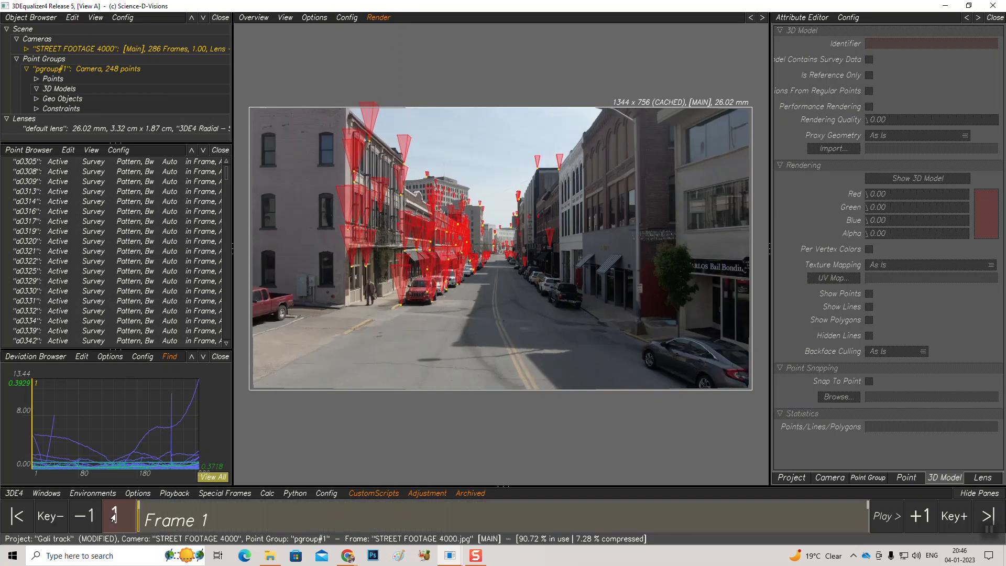
click(36, 90)
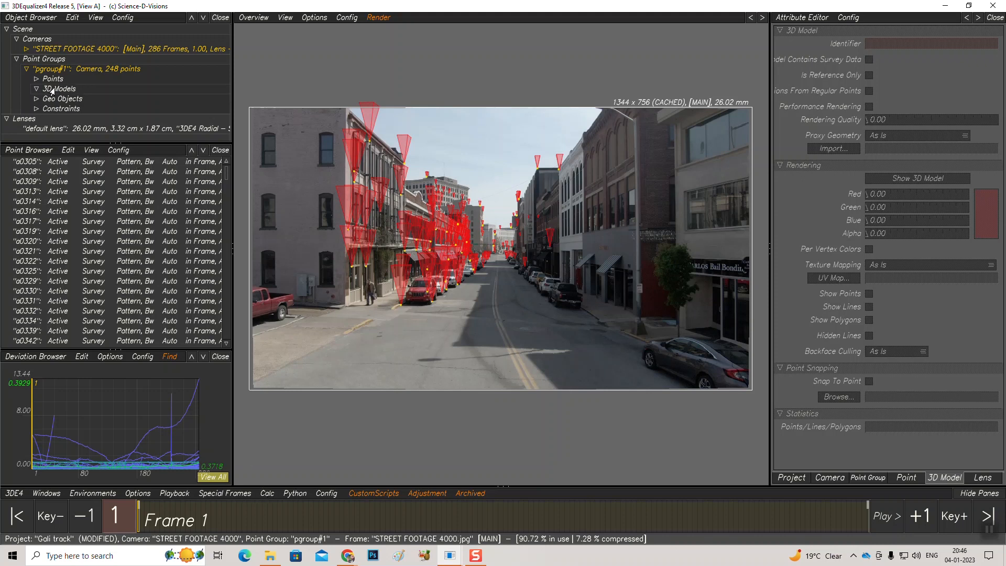
click(27, 70)
click(55, 70)
click(24, 69)
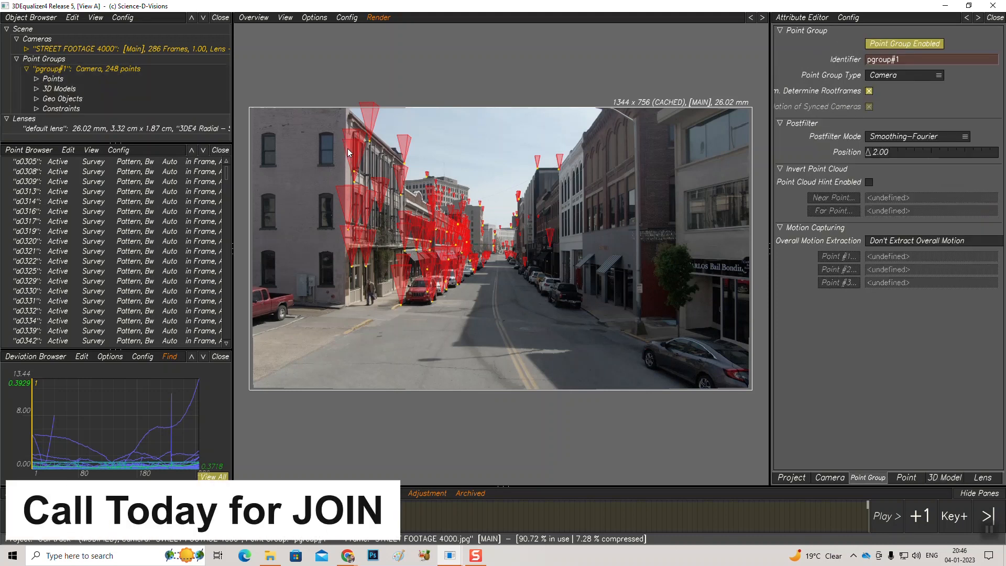
mouse_move(157, 516)
mouse_down()
mouse_move(527, 515)
mouse_move(141, 513)
mouse_move(499, 478)
mouse_move(349, 516)
mouse_up()
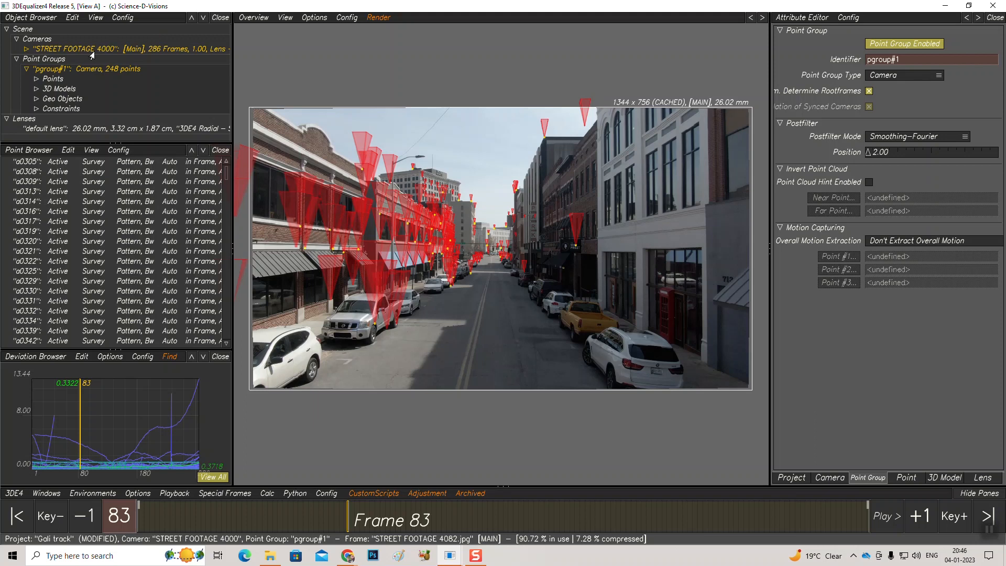
- Switch the view to Manual Tracking Controls and return the footage to frame 1
click(250, 19)
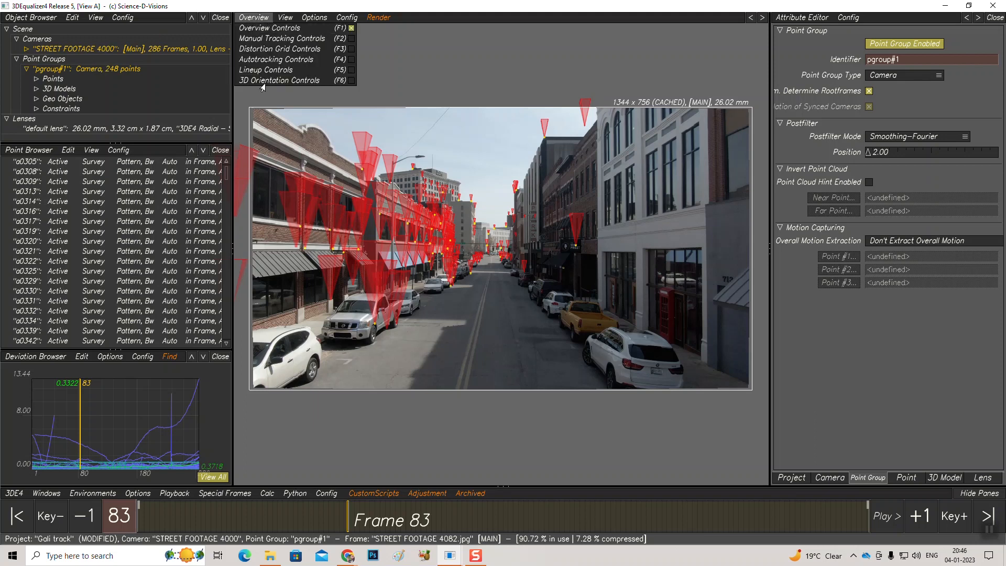
click(265, 40)
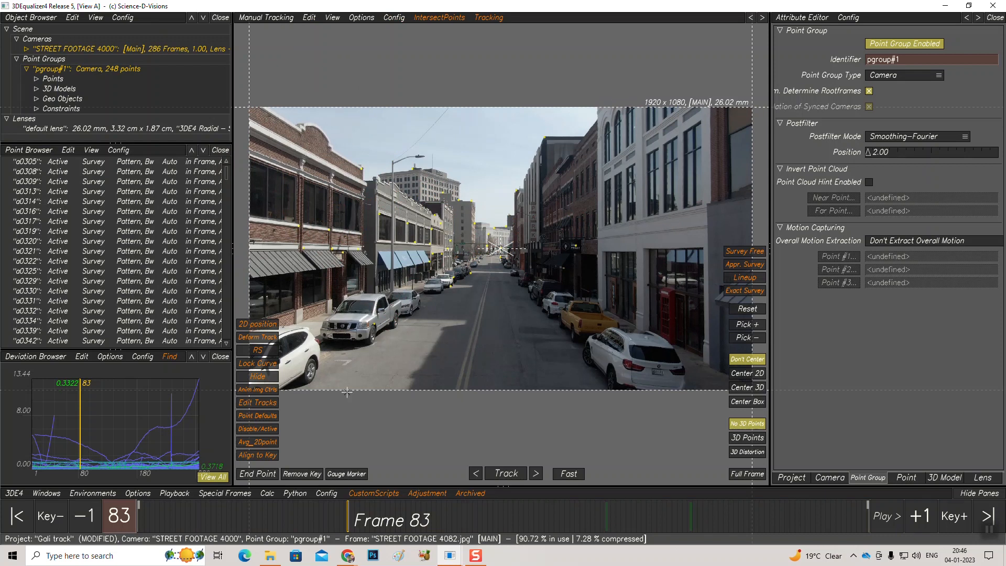
mouse_move(344, 511)
mouse_down()
mouse_move(130, 513)
mouse_move(828, 523)
mouse_move(137, 516)
mouse_up()
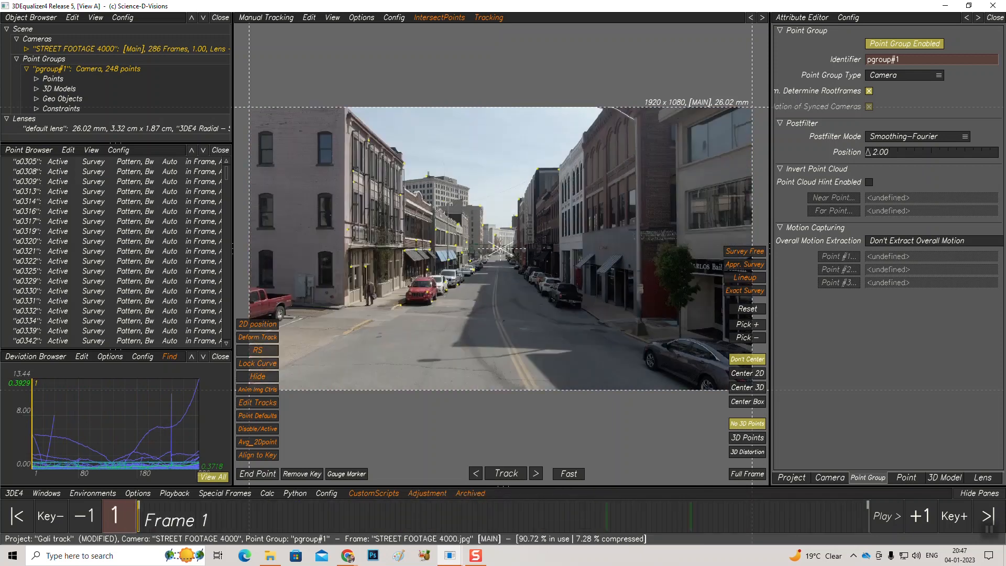
- Delete all tracking points in point group pgroup#1, from a0305 through a1802
click(24, 49)
click(25, 49)
click(38, 79)
click(73, 91)
drag(226, 45, 226, 131)
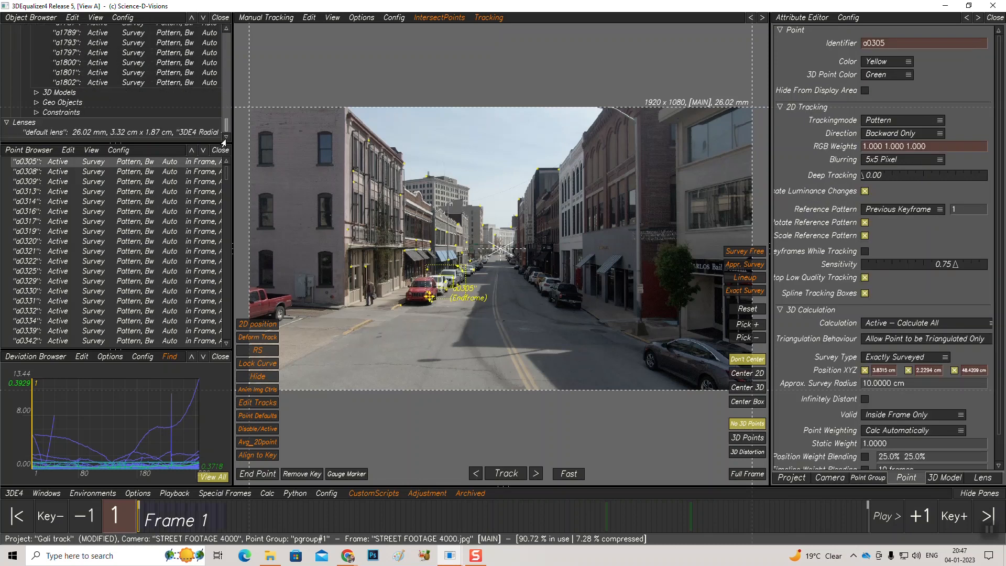
shift+click(85, 84)
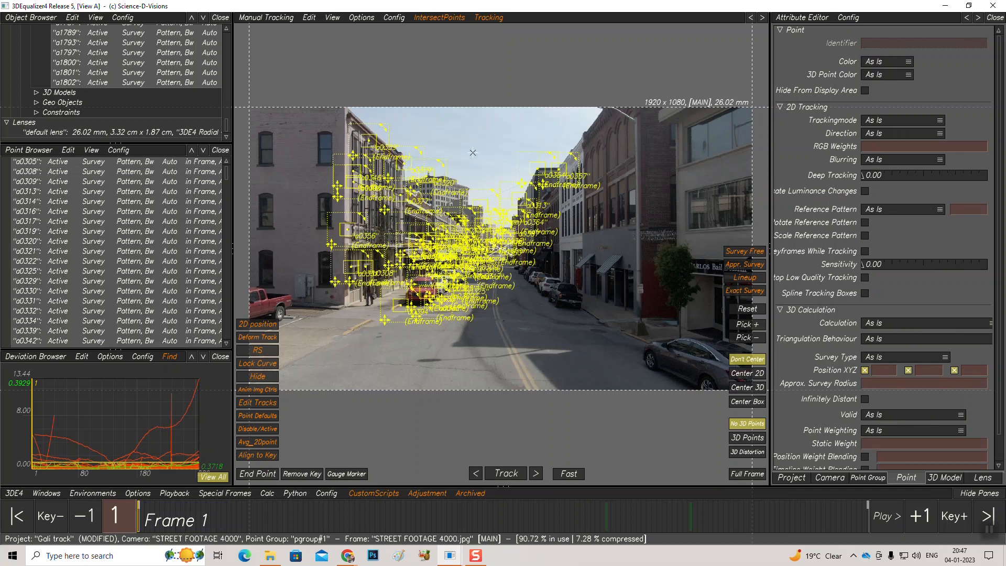
key(Delete)
click(488, 303)
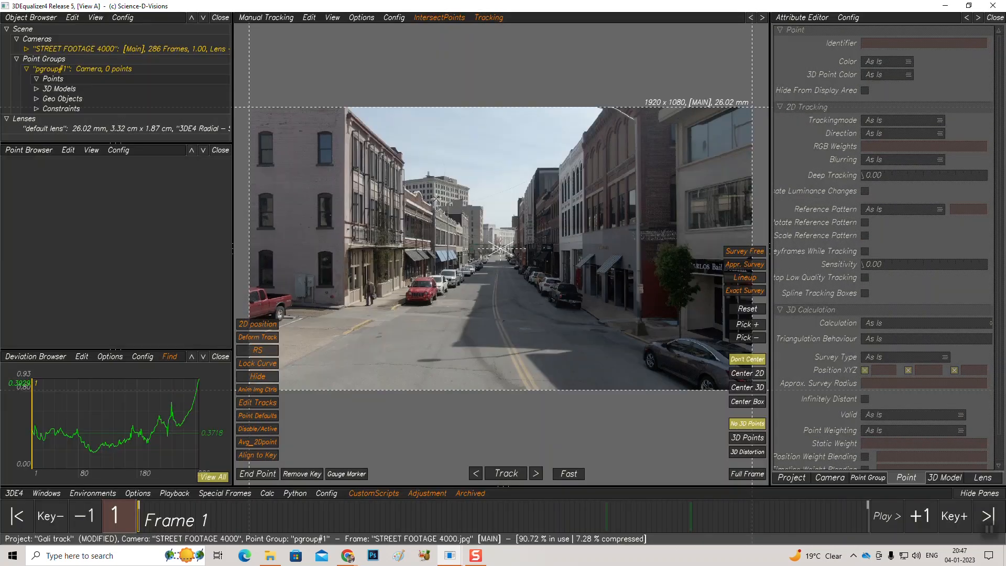
- Collapse the pgroup#1 entry and the Point Groups branch in the Object Browser
click(26, 68)
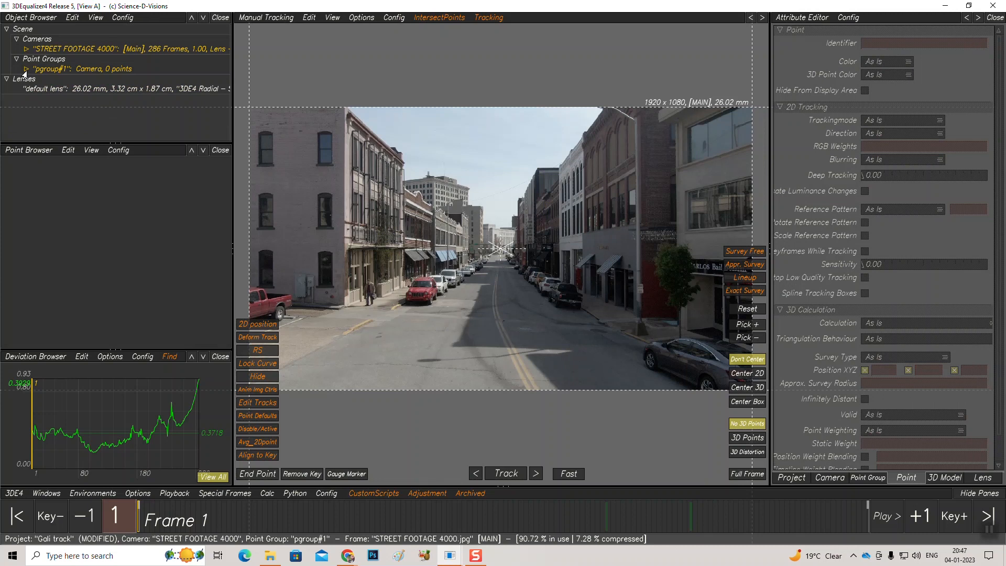
click(17, 59)
click(16, 40)
click(16, 40)
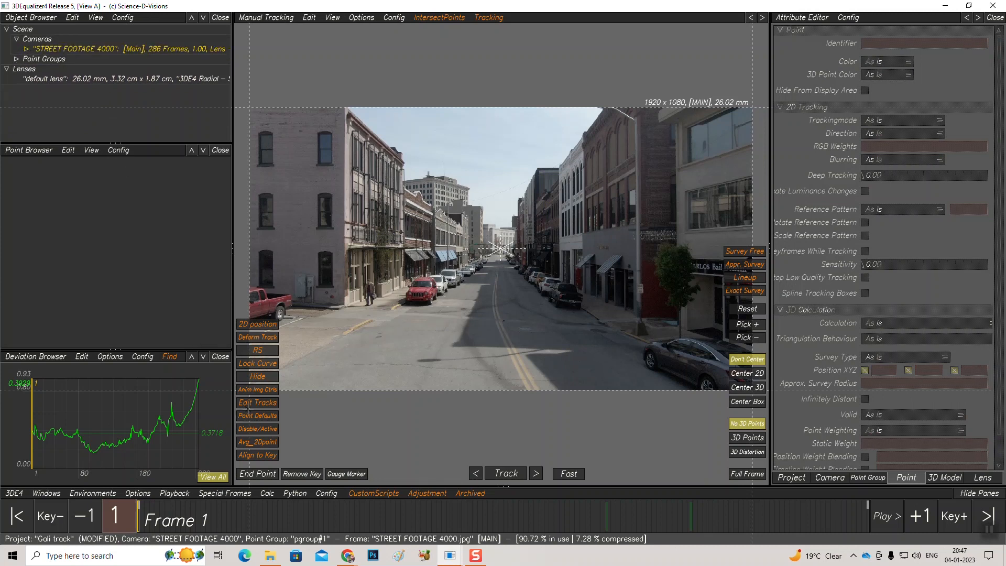
drag(207, 514, 129, 493)
- Set the start frame of the STREET FOOTAGE 4000 camera's live action footage to 4100, and check its end frame and frame rate
click(790, 480)
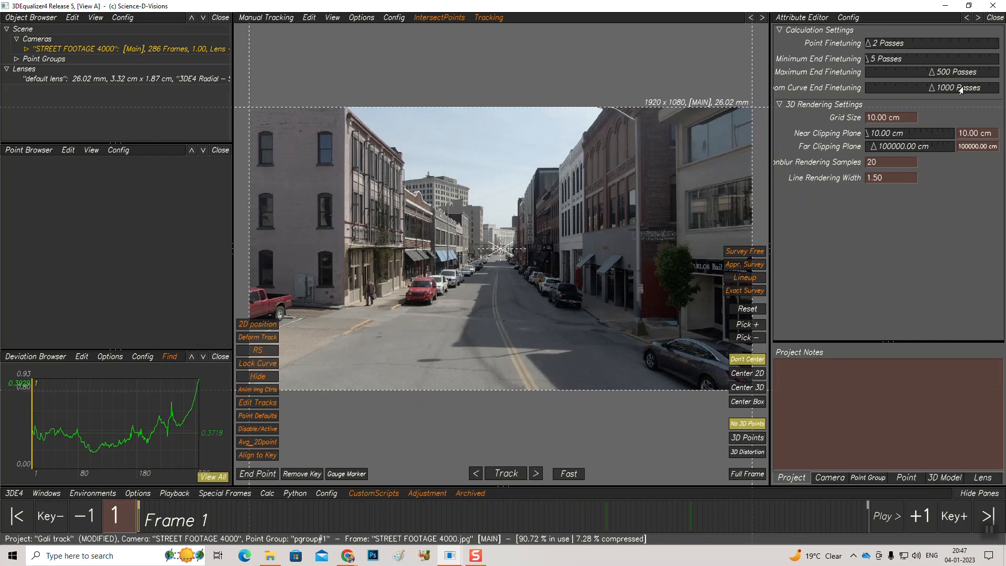
click(830, 477)
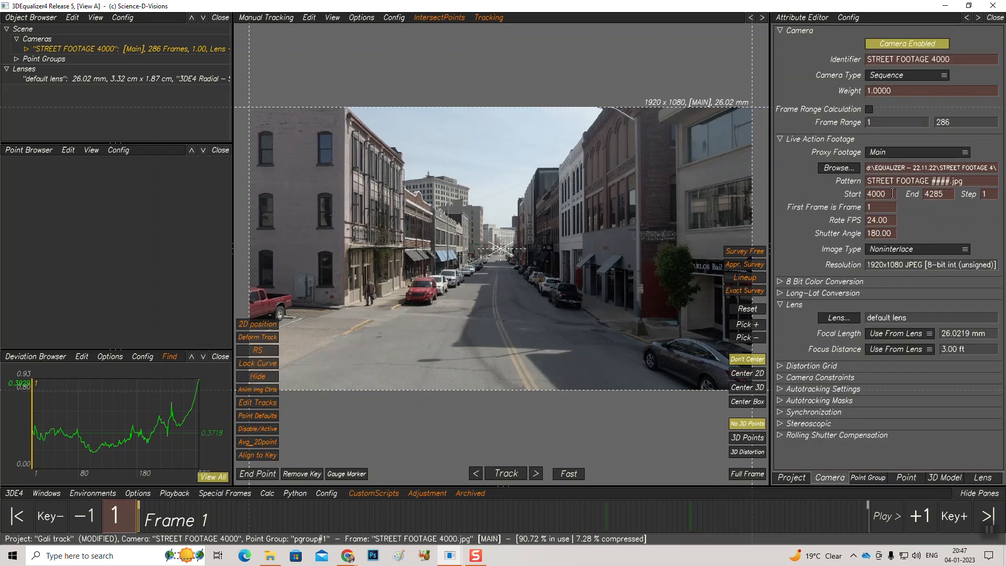
drag(892, 194, 865, 194)
drag(941, 194, 923, 194)
drag(887, 195, 863, 194)
text(4100)
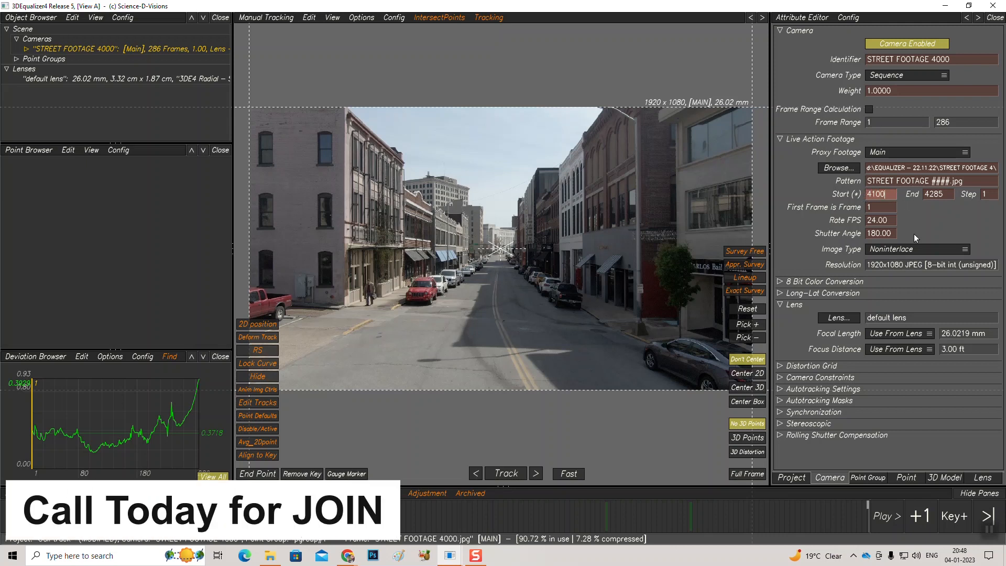
key(Return)
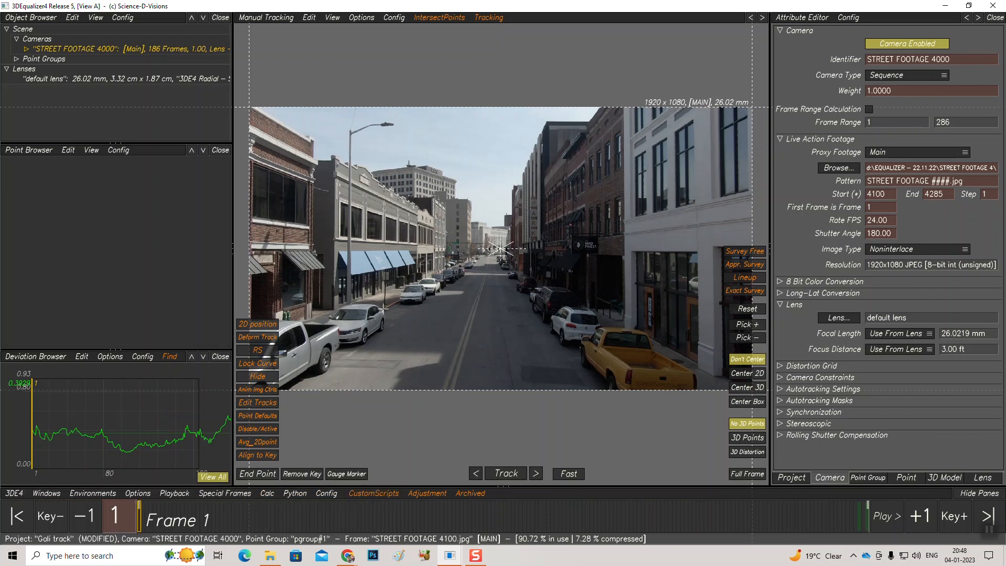
double_click(891, 192)
double_click(935, 194)
drag(889, 221, 859, 220)
click(905, 218)
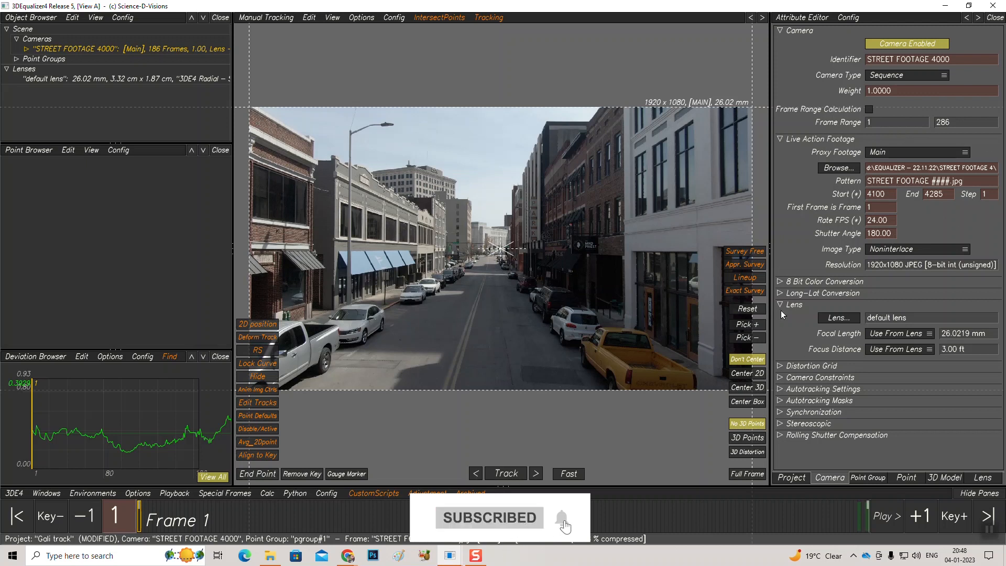
- Switch the view to Autotracking Controls and expand the camera's Autotracking Settings, collapsing the Live Action Footage and Lens sections
click(269, 18)
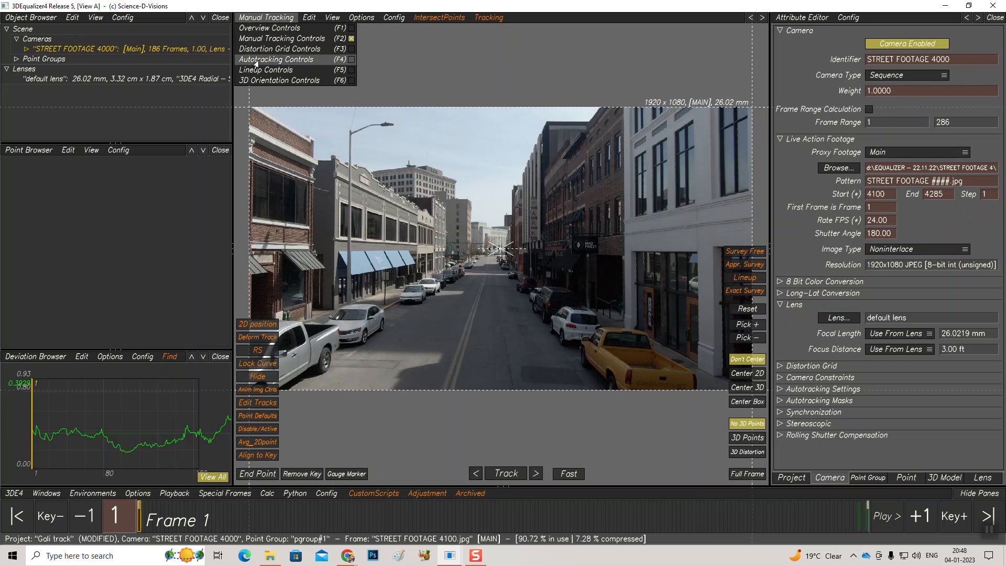
click(256, 60)
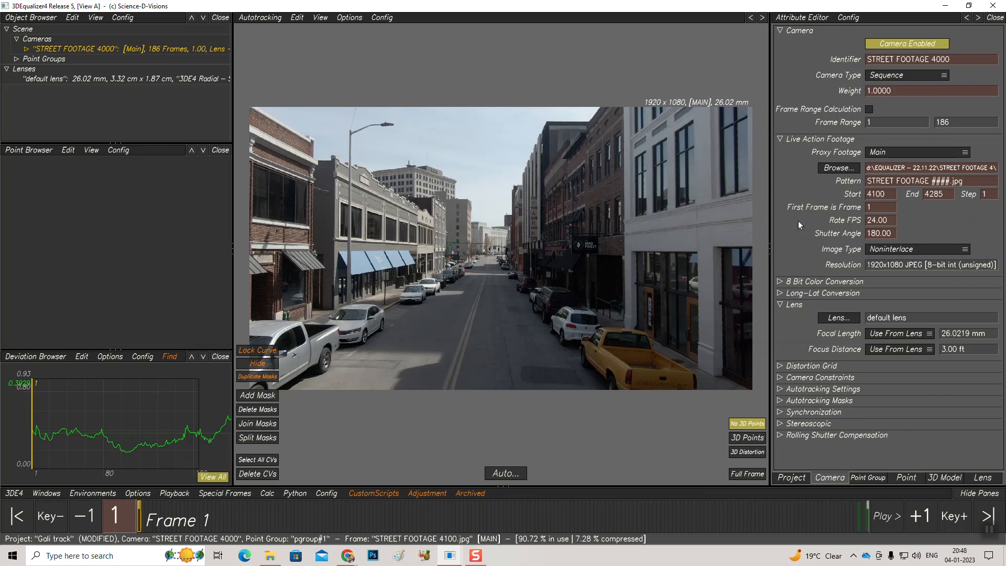
click(779, 140)
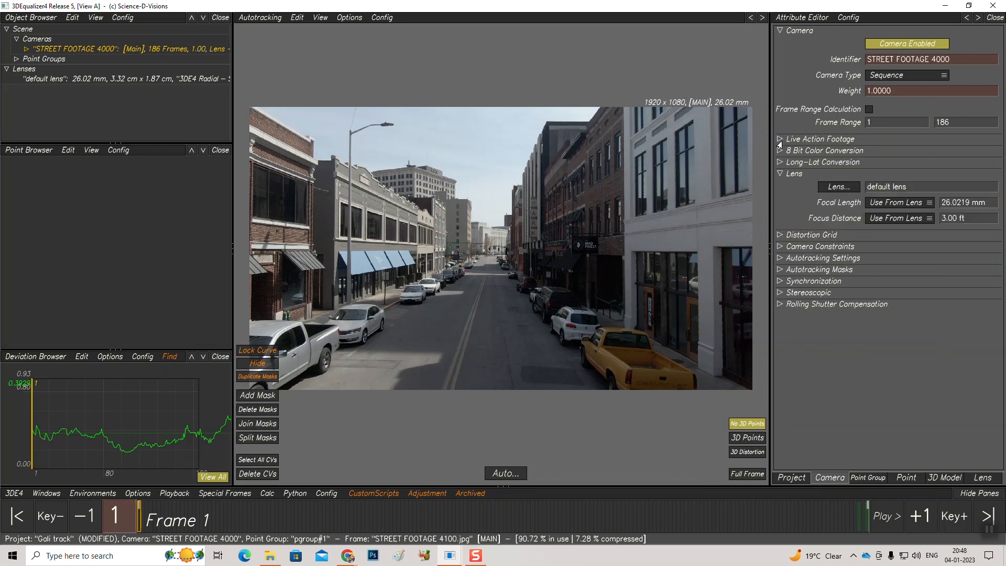
click(779, 174)
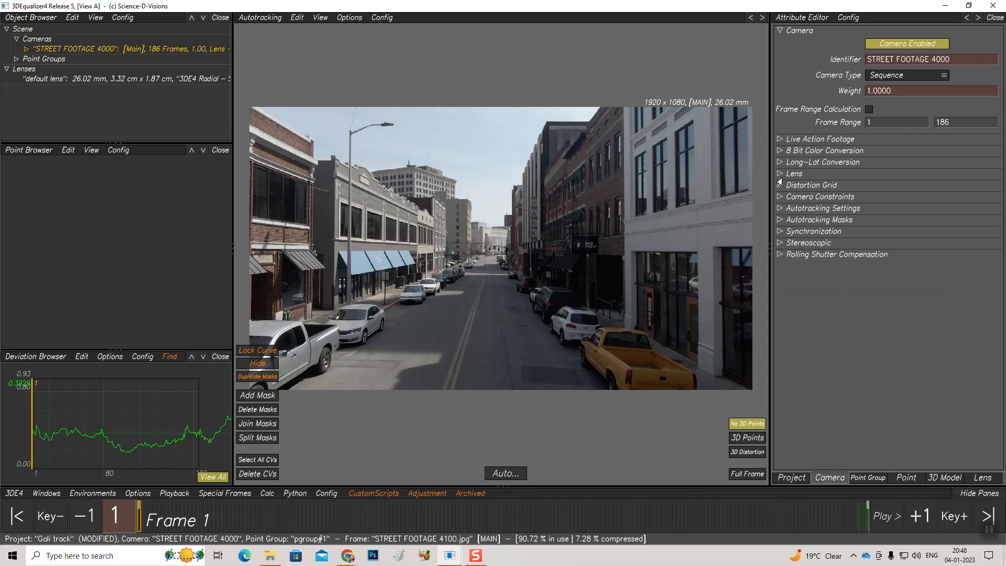
click(779, 208)
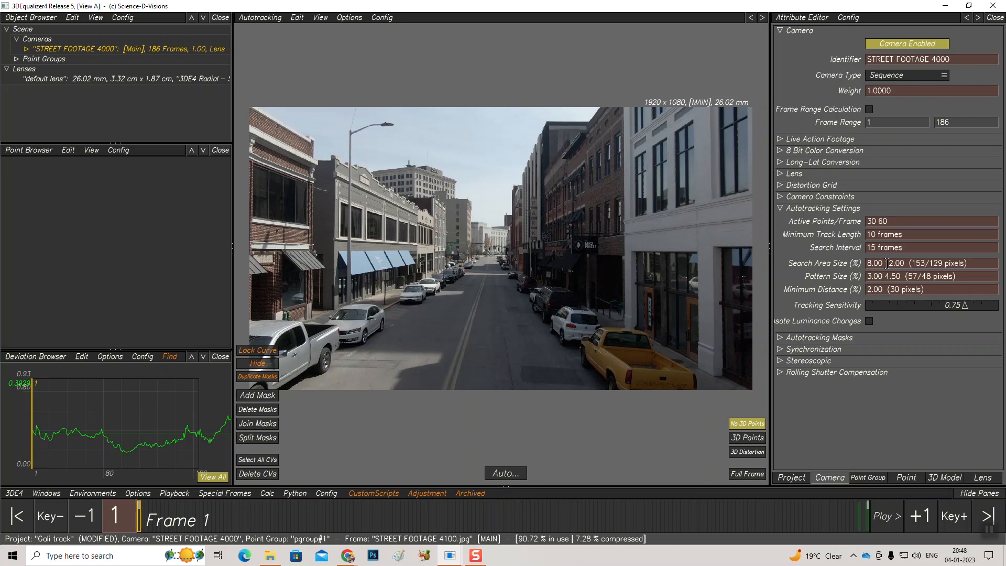
click(780, 186)
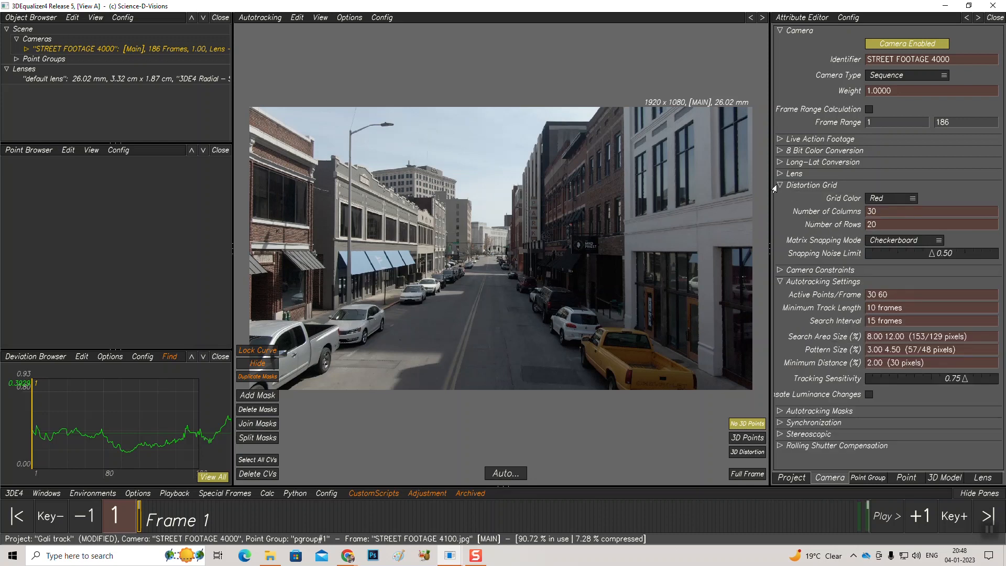
click(779, 185)
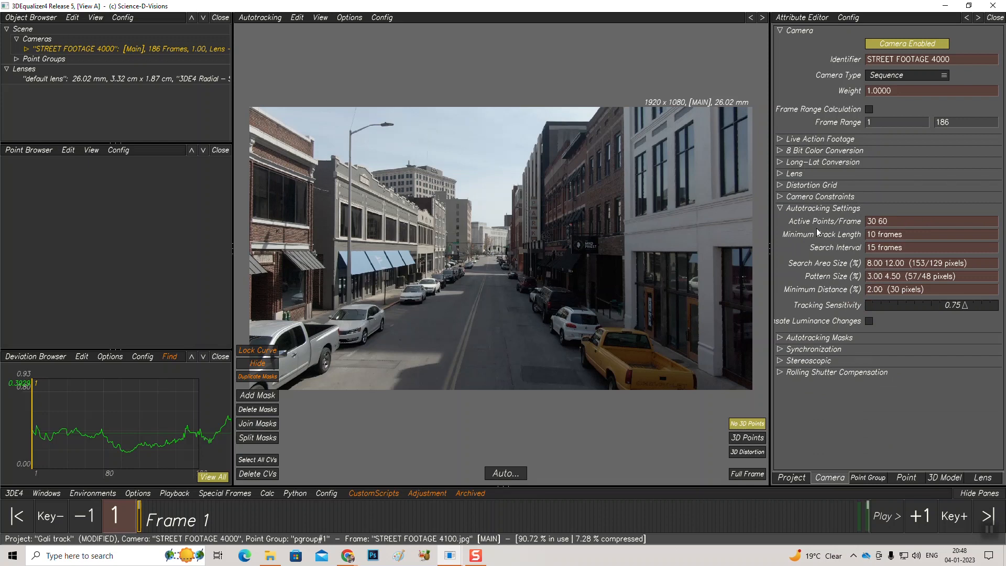
- Set Active Points/Frame to 40 80 in the camera's Autotracking Settings
drag(902, 221, 847, 219)
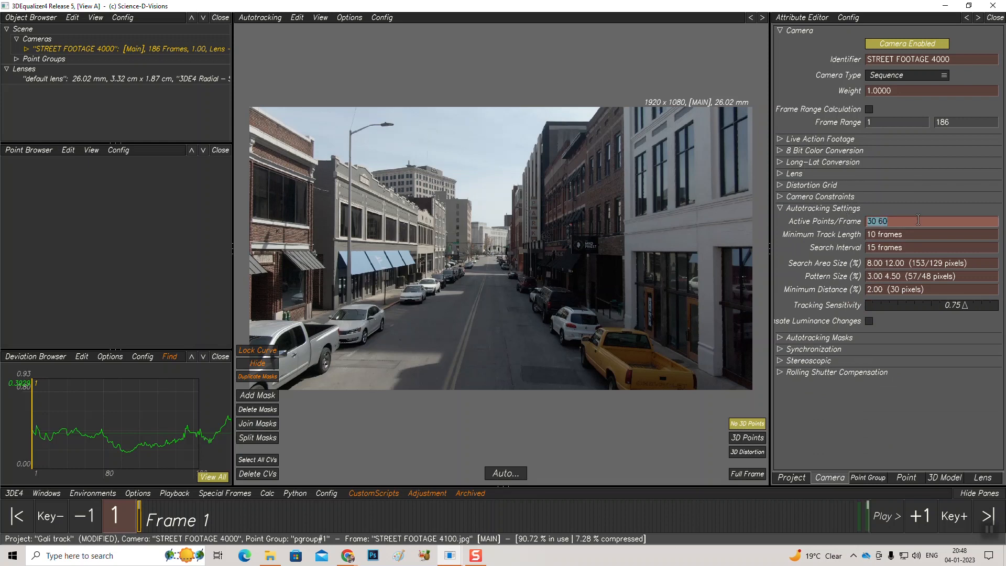
click(902, 221)
drag(912, 221, 857, 224)
click(893, 223)
drag(890, 222, 843, 219)
text(40 60)
drag(893, 222, 881, 221)
text(80)
click(918, 235)
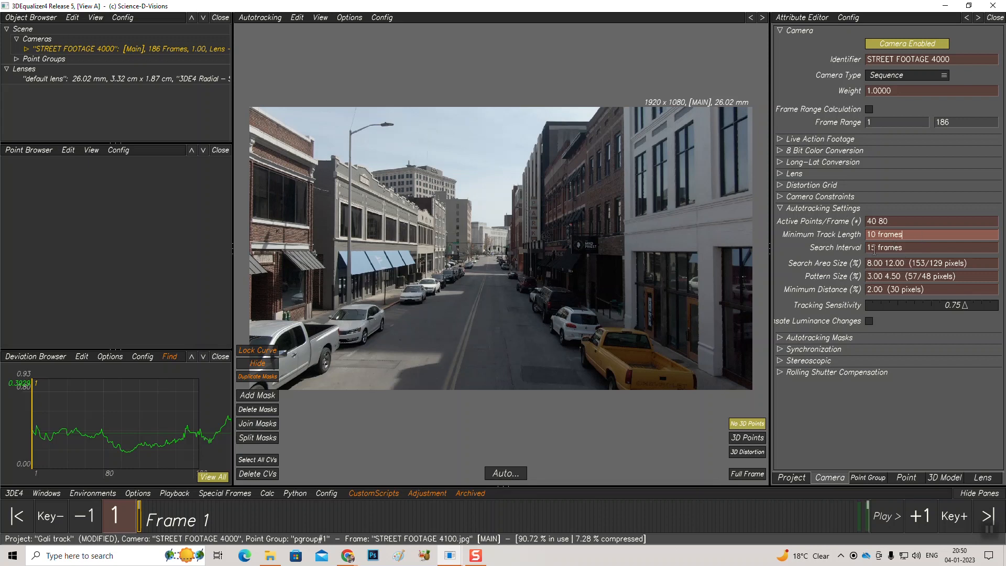
- Review the Search Interval, Active Points/Frame and Minimum Track Length values in the Autotracking Settings
click(912, 249)
drag(911, 249, 860, 253)
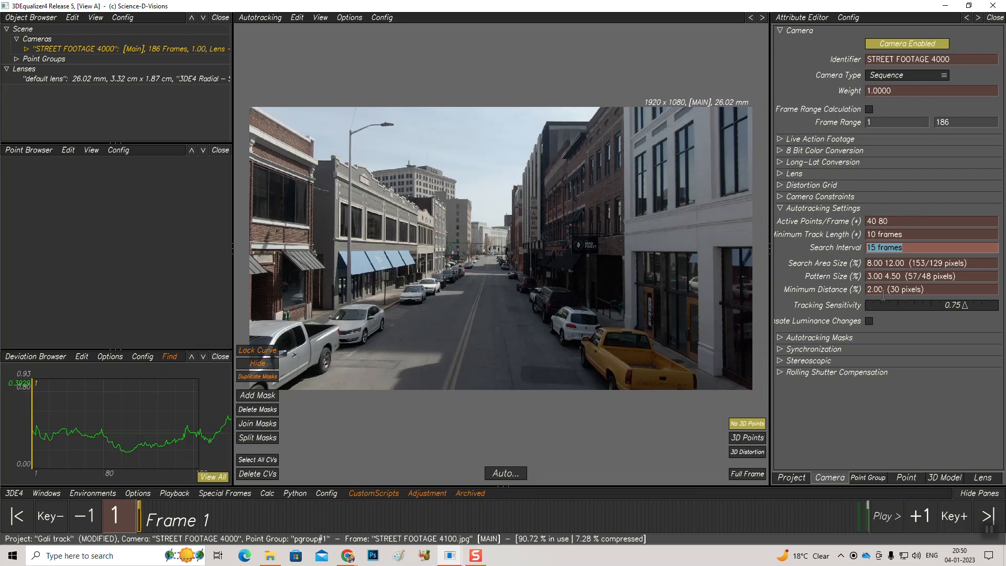
click(897, 224)
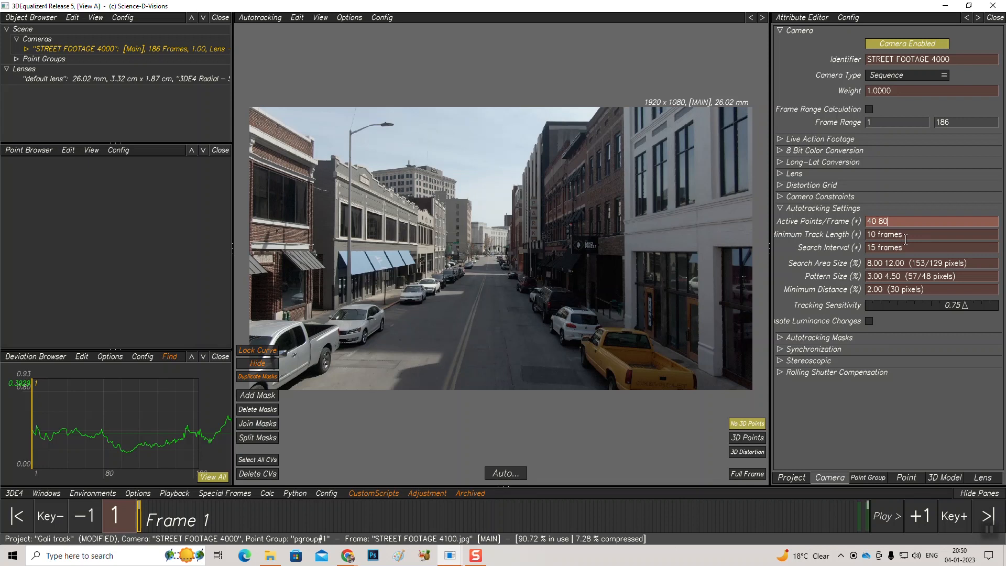
click(907, 245)
click(897, 222)
drag(908, 218, 857, 223)
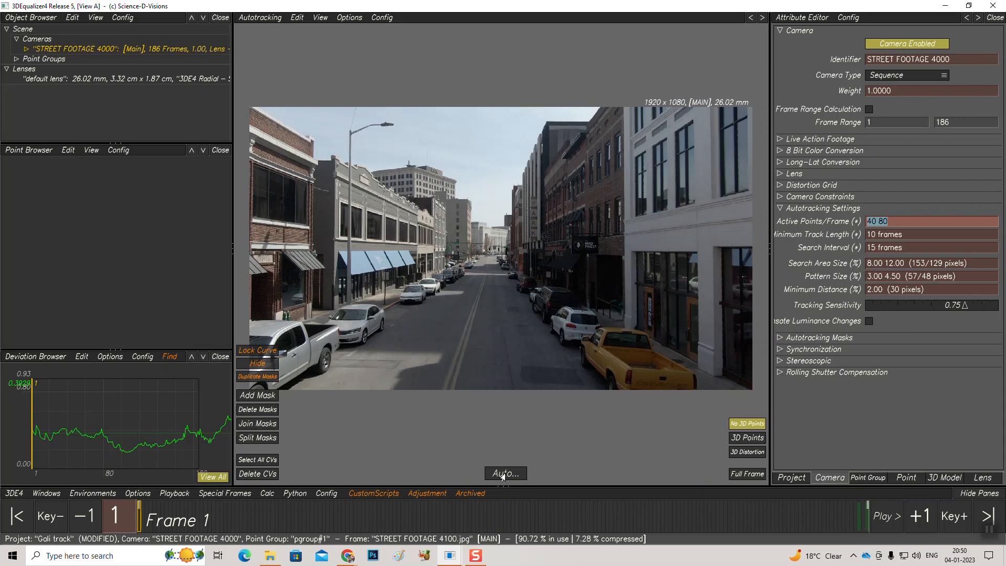
key(Tab)
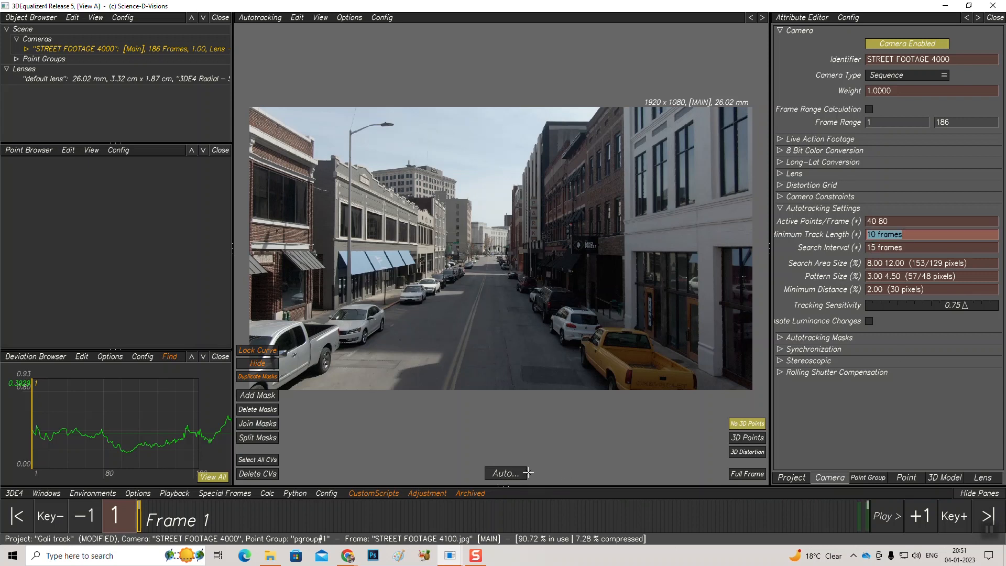
- Run autotracking on the footage with the primary pass set to Forward and the secondary pass set to Backward
click(504, 474)
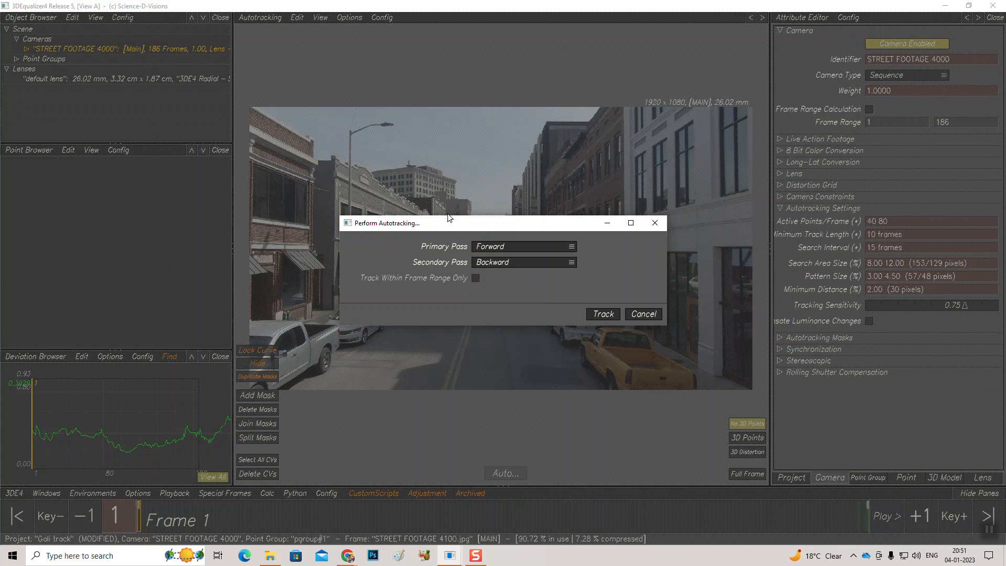
mouse_move(449, 226)
mouse_down()
mouse_move(455, 208)
mouse_move(450, 216)
mouse_up()
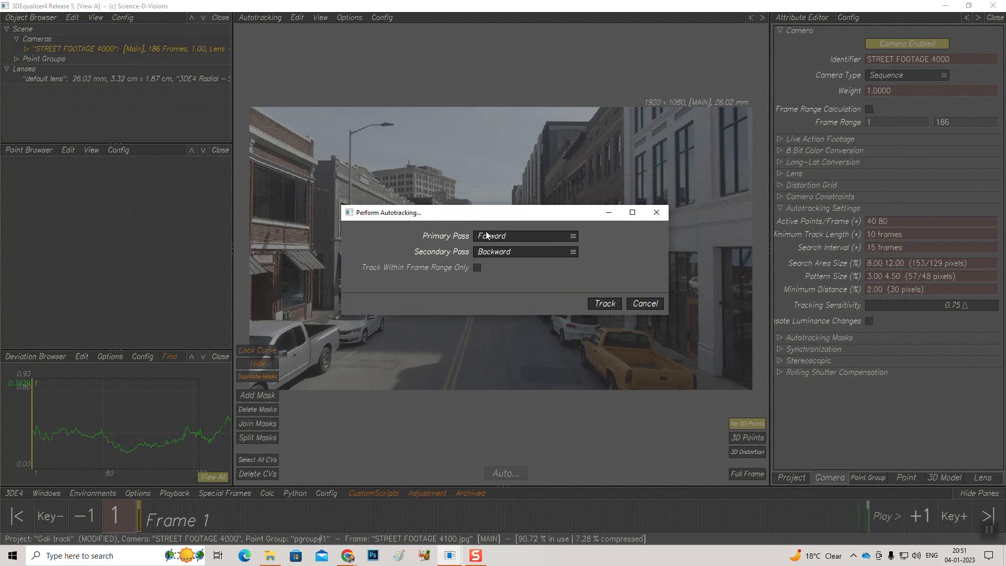
click(525, 236)
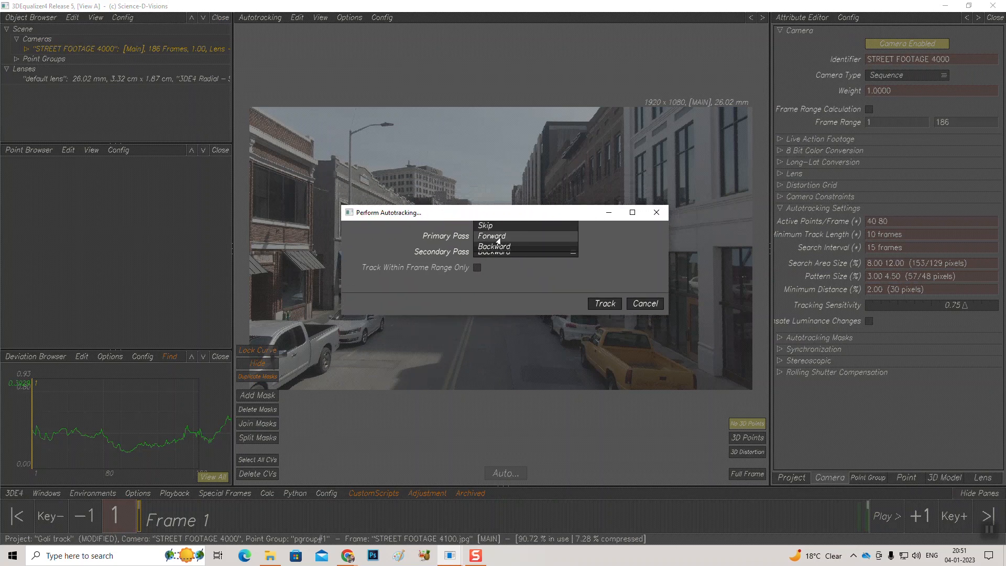
click(497, 236)
click(509, 253)
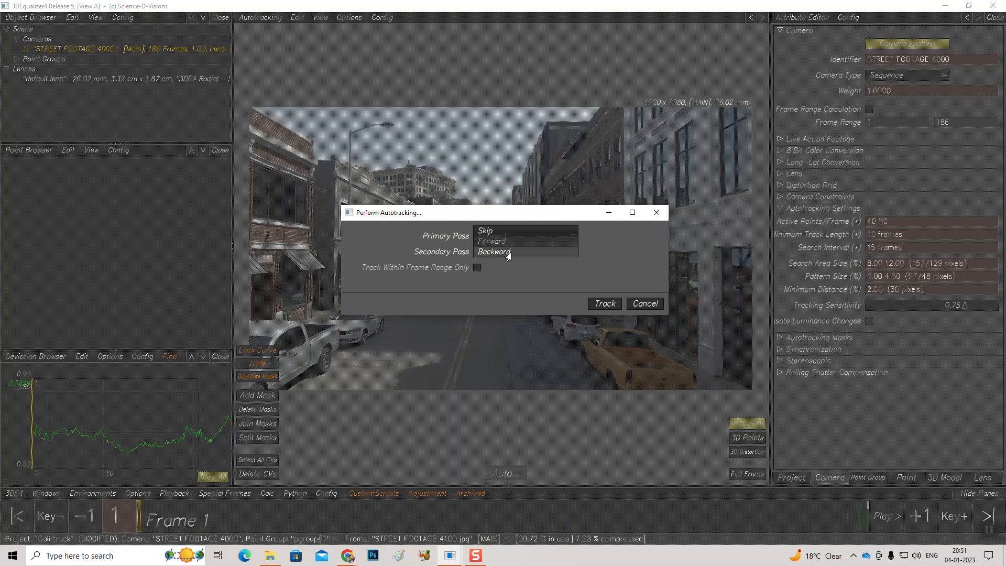
click(501, 252)
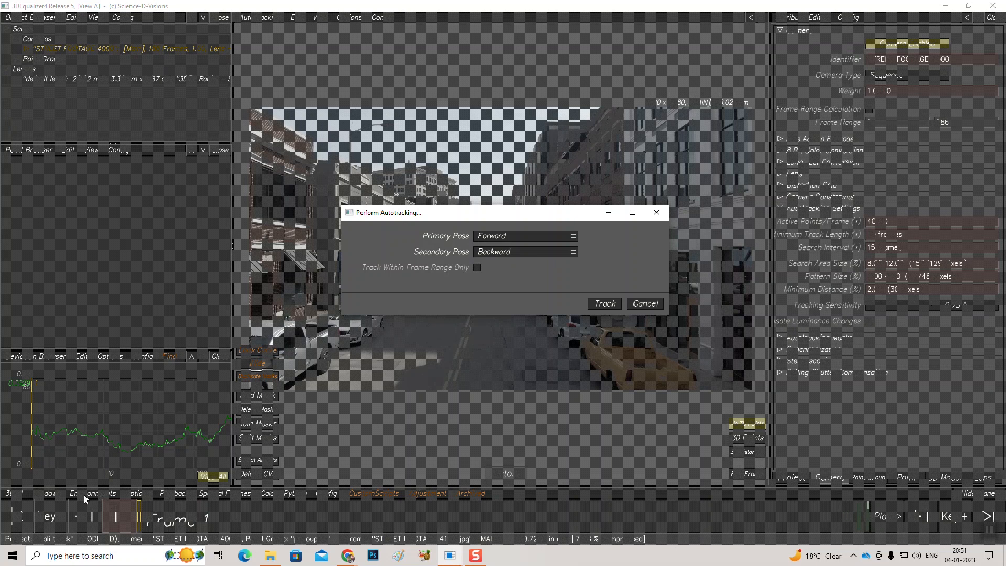
click(607, 304)
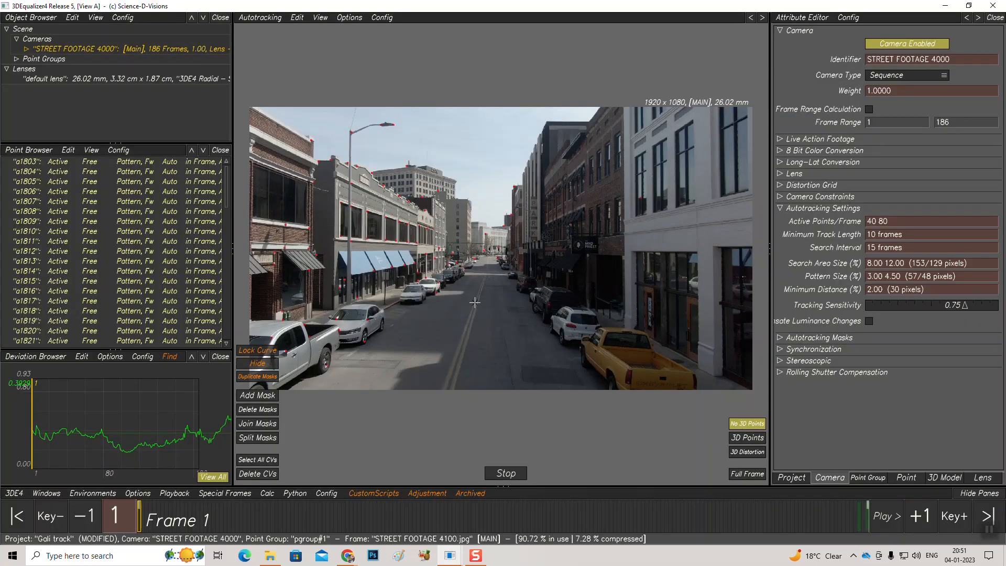